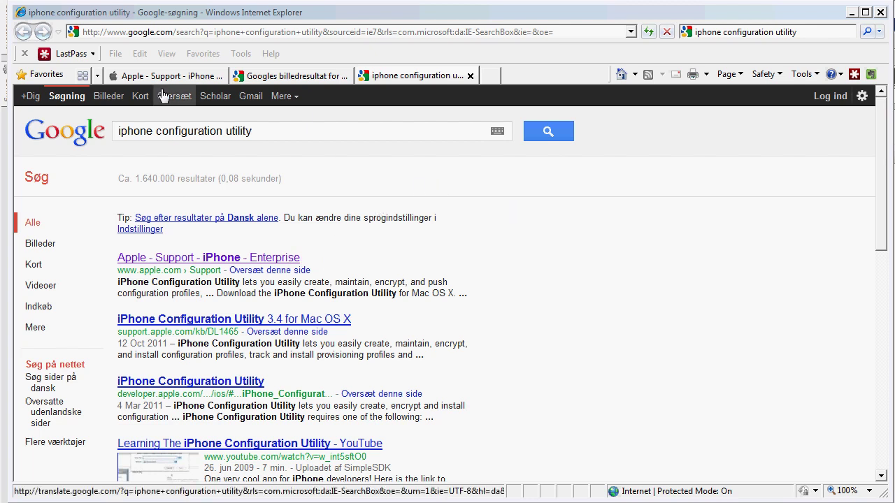
- Switch to the 'Apple - Support - iPhone' tab listing iPhone Configuration Utility help and downloads
click(158, 76)
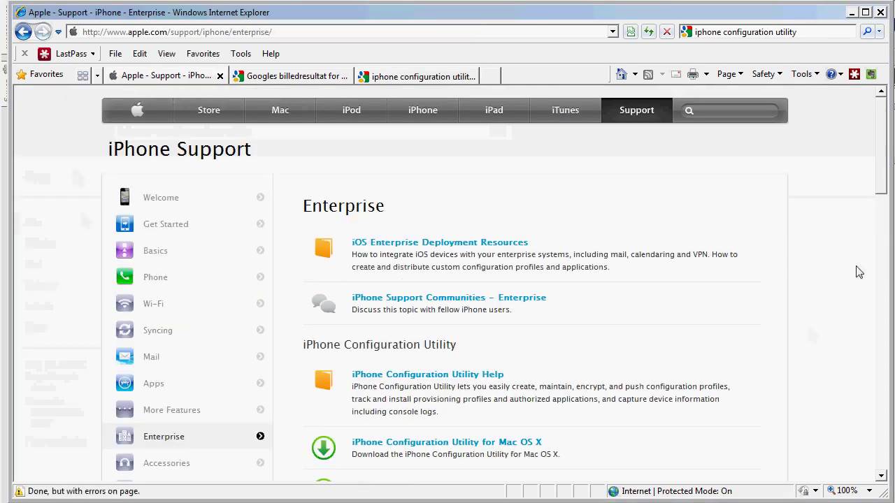
drag(878, 173, 879, 187)
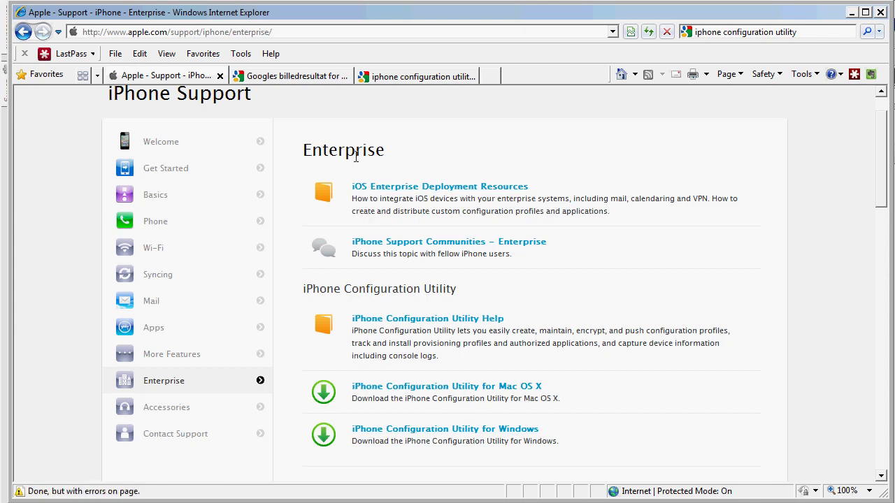
- View the Install Profile image in the Google image results
click(320, 76)
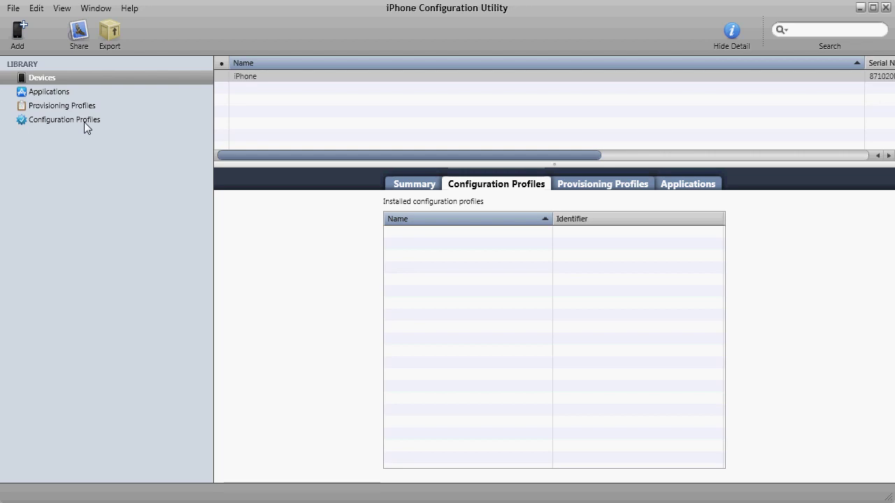
- Show the Configuration Profiles library, revealing the existing 'Nederman Standard' profile
click(49, 120)
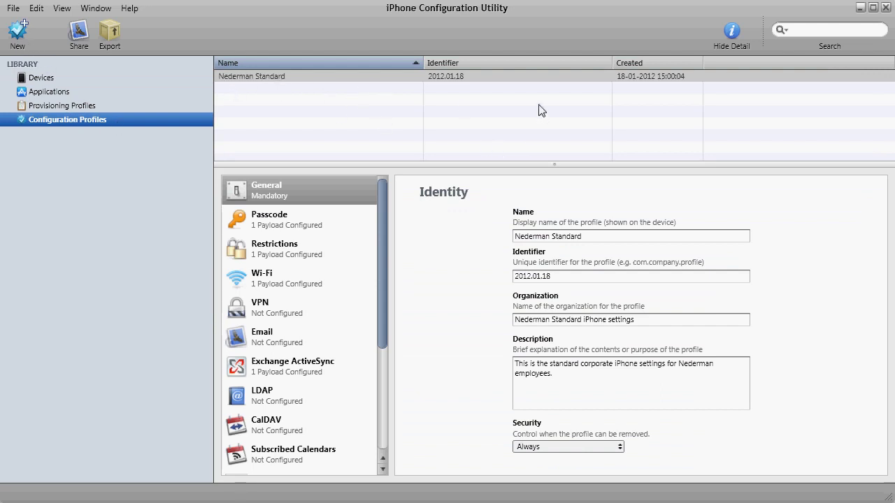
- Add a new profile named 'Test Profile', identifier 'Company profile', organization 'Company name'
click(19, 32)
click(270, 89)
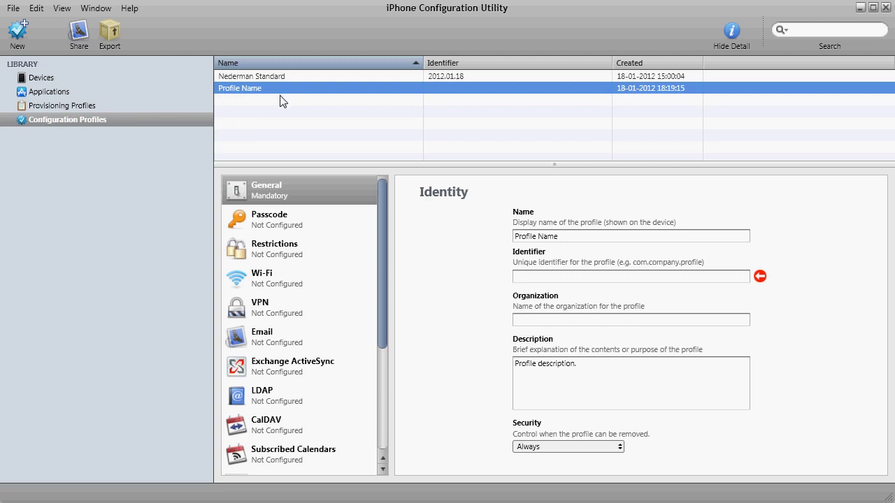
click(552, 241)
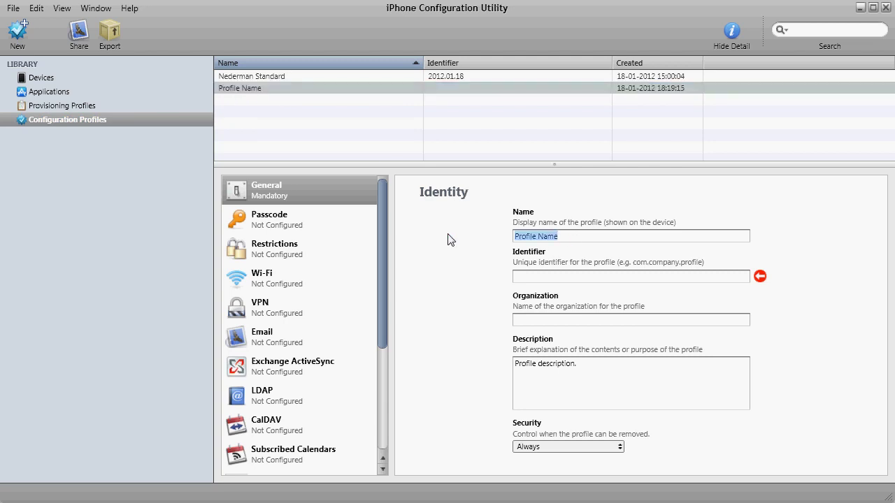
text(Test Profile)
key(Tab)
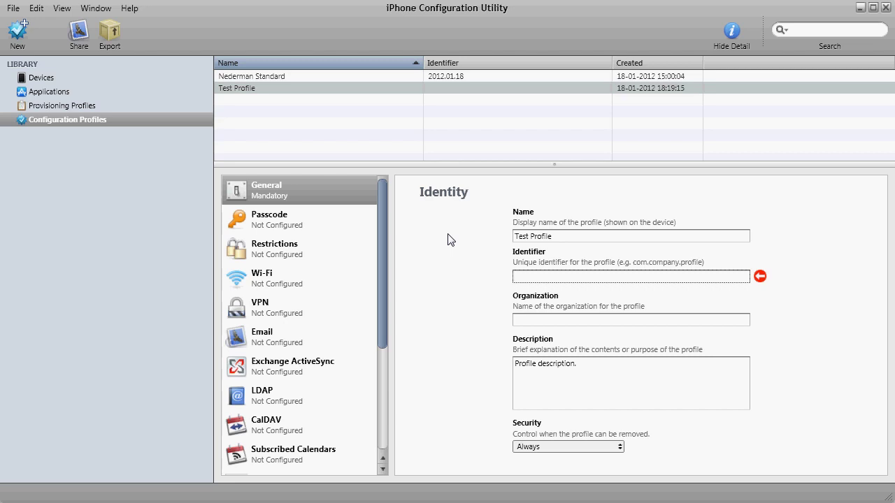
text(Company profile)
key(Tab)
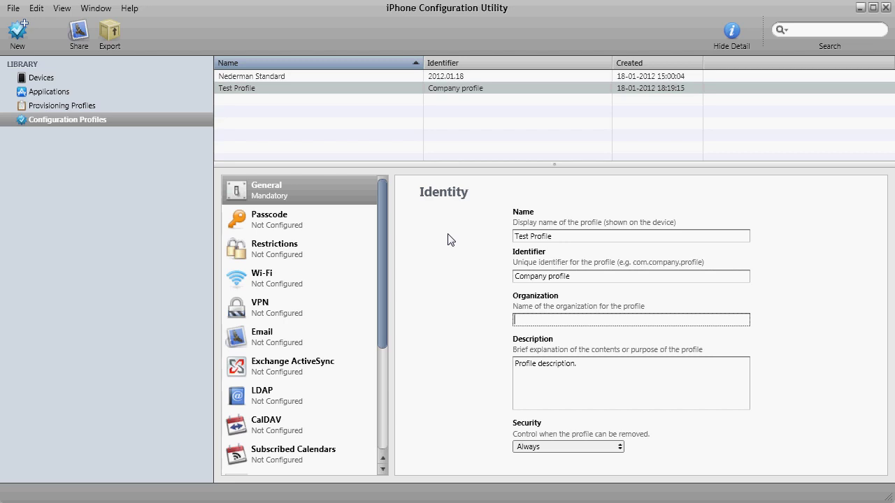
text(Company name)
key(Tab)
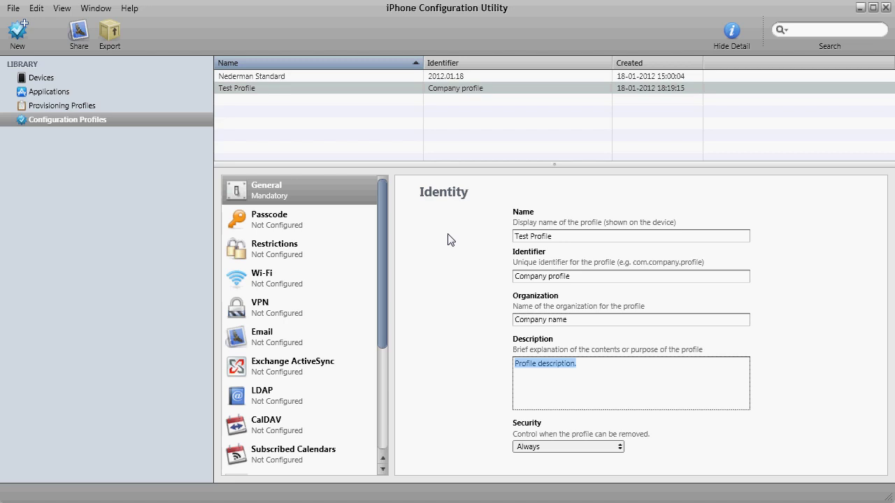
- Set the profile's removal Security to Always after trying the authentication and never-removable options
click(621, 447)
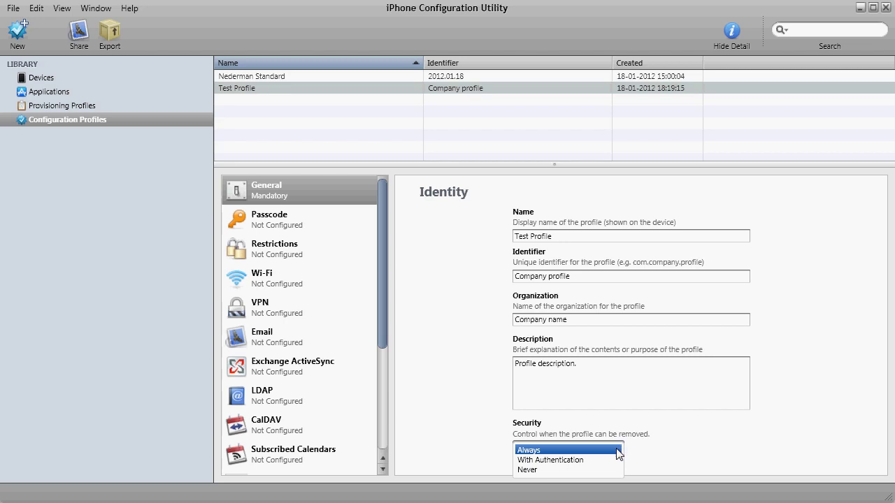
click(613, 460)
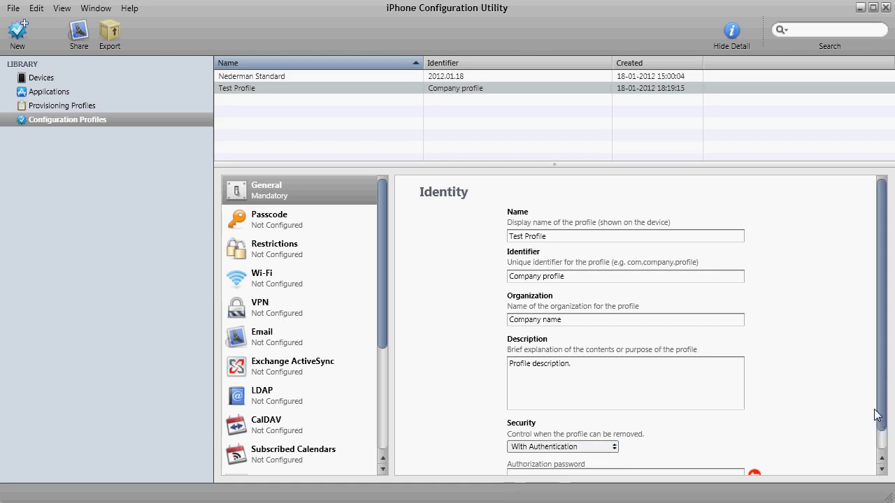
click(877, 432)
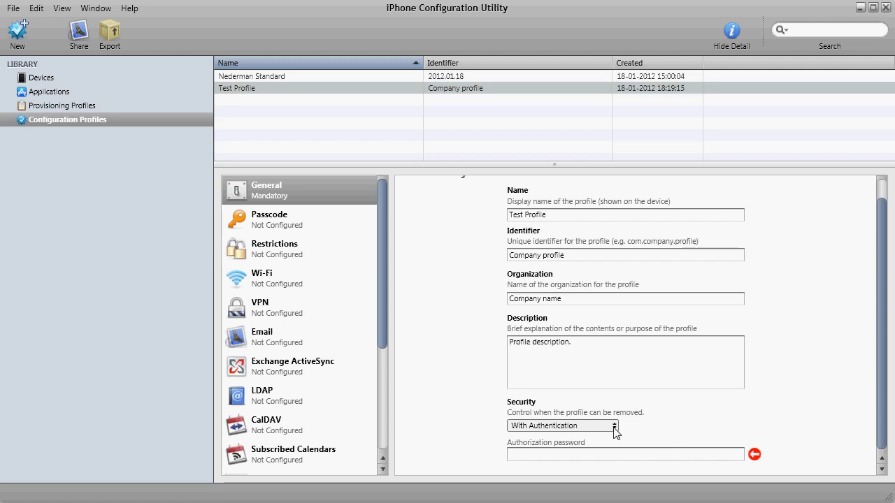
click(615, 426)
click(584, 449)
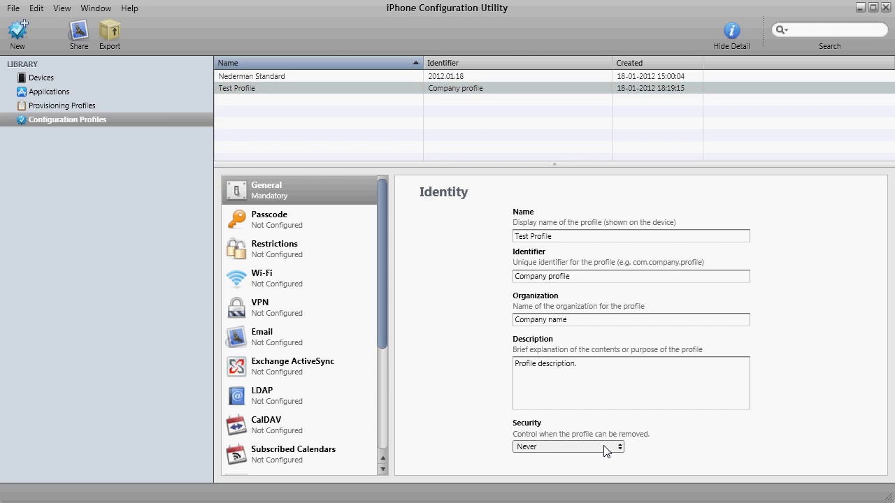
click(606, 451)
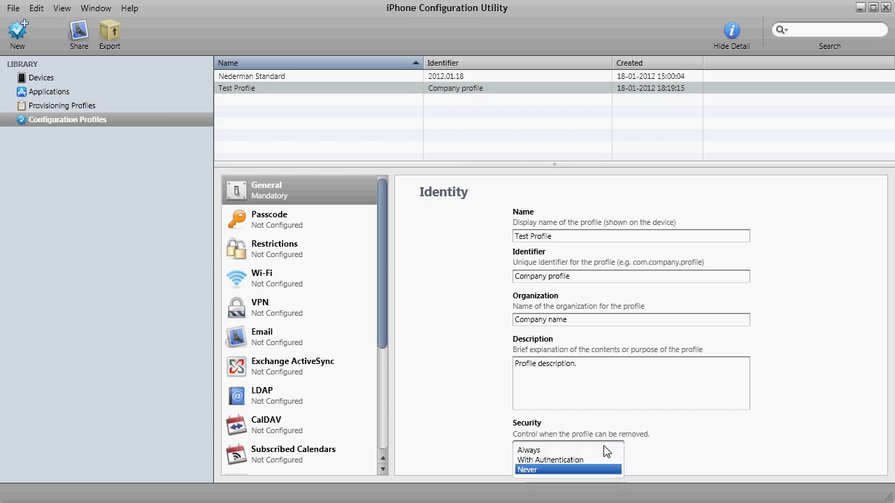
click(535, 450)
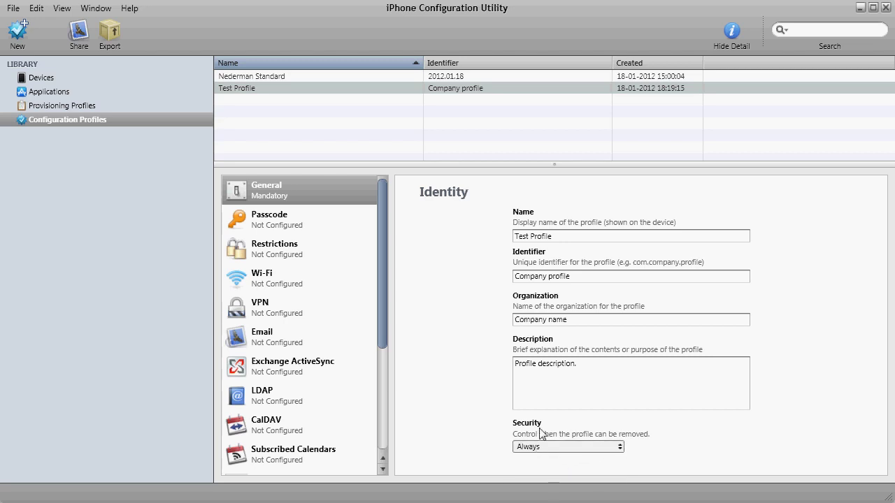
click(281, 219)
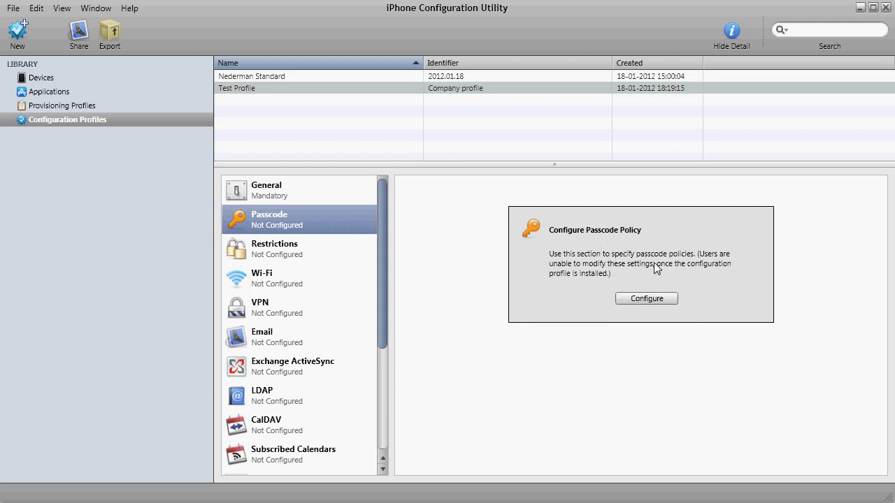
- Configure a Passcode payload with a minimum passcode length of 4
click(660, 298)
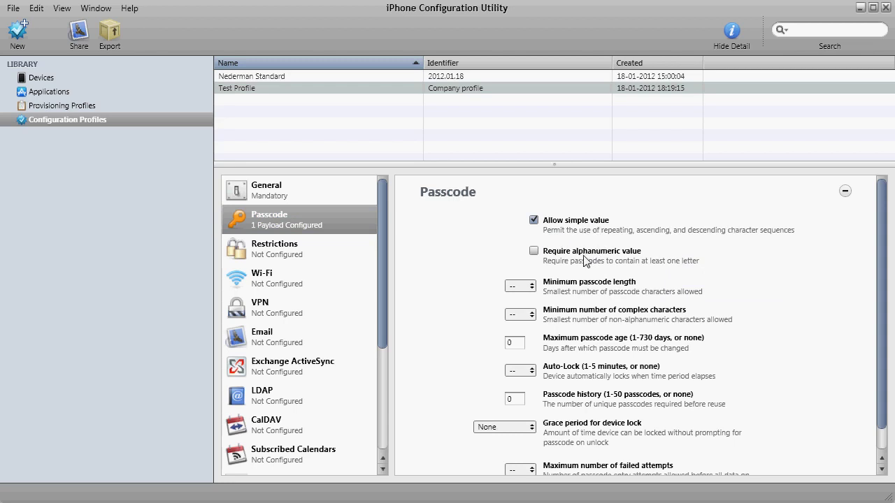
click(531, 289)
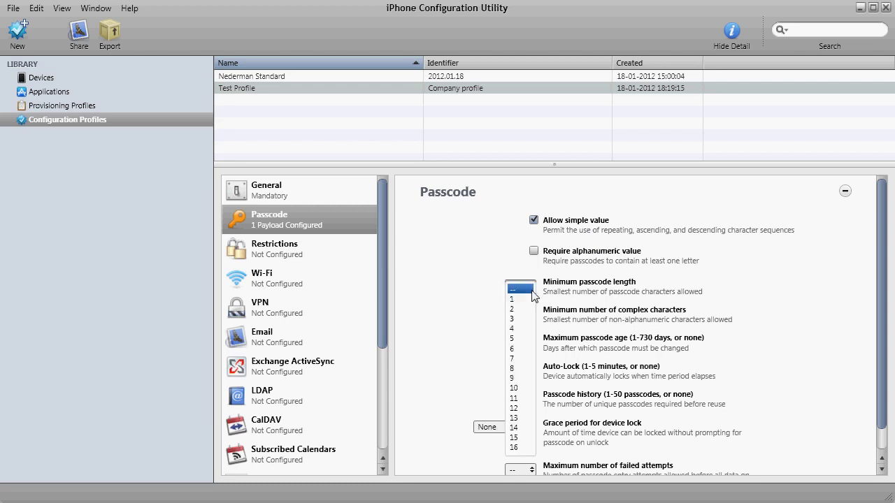
click(530, 328)
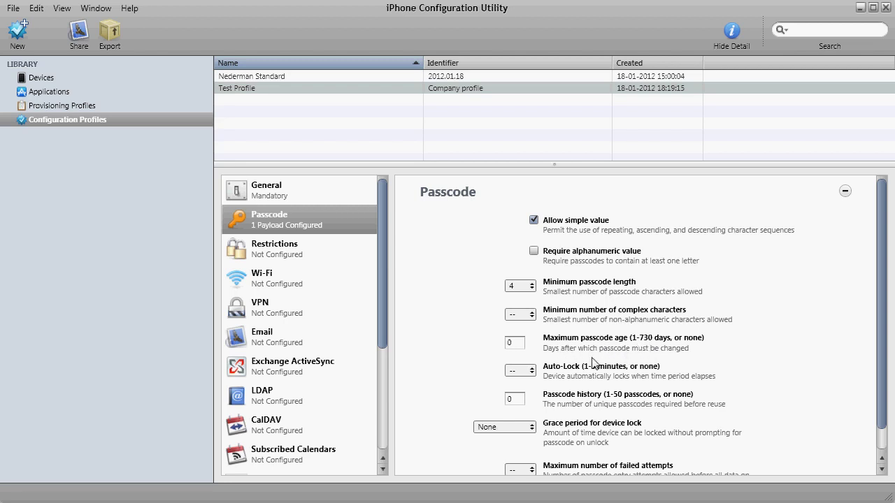
scroll(882, 333, down, 1)
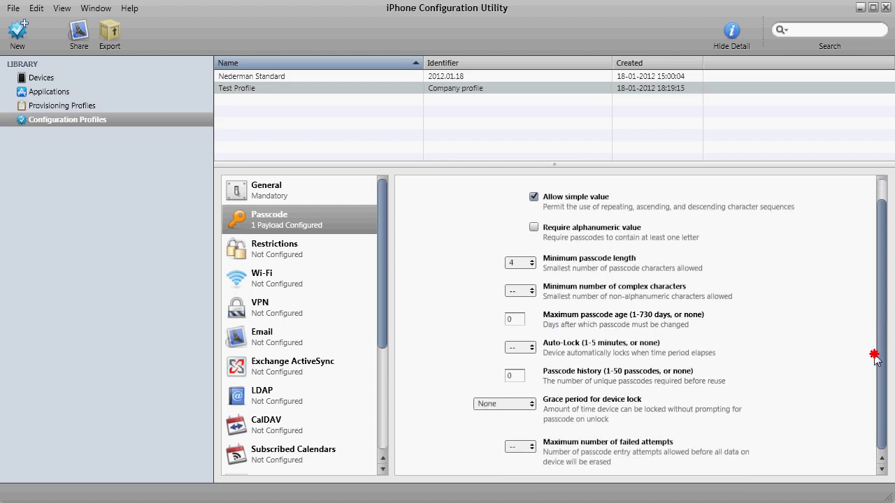
- Set the passcode Auto-Lock to 2 minutes and the grace period to 5 Minutes
click(530, 349)
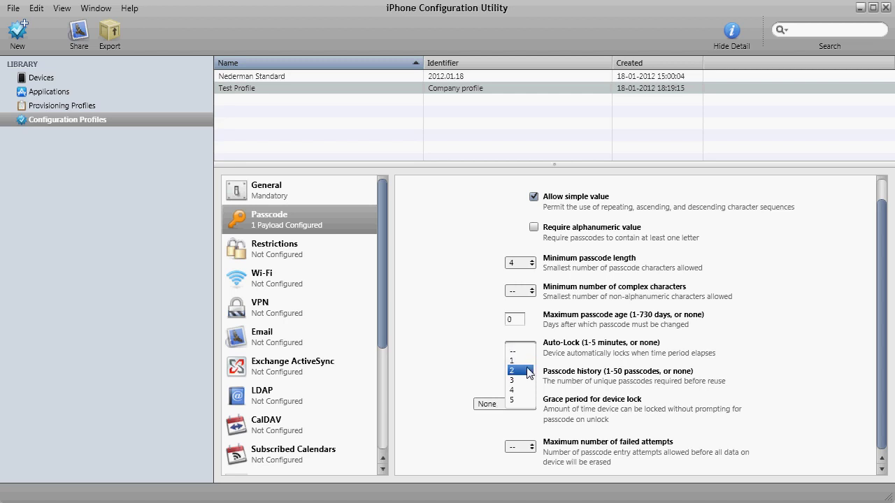
click(529, 373)
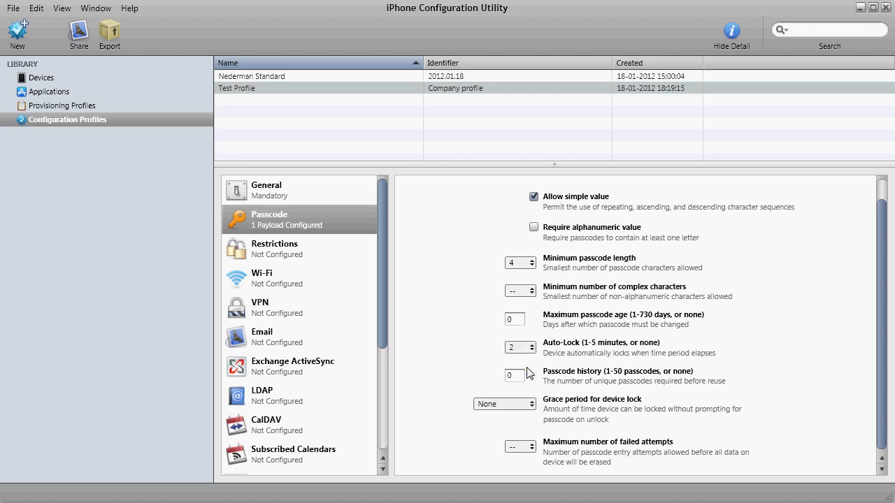
click(531, 405)
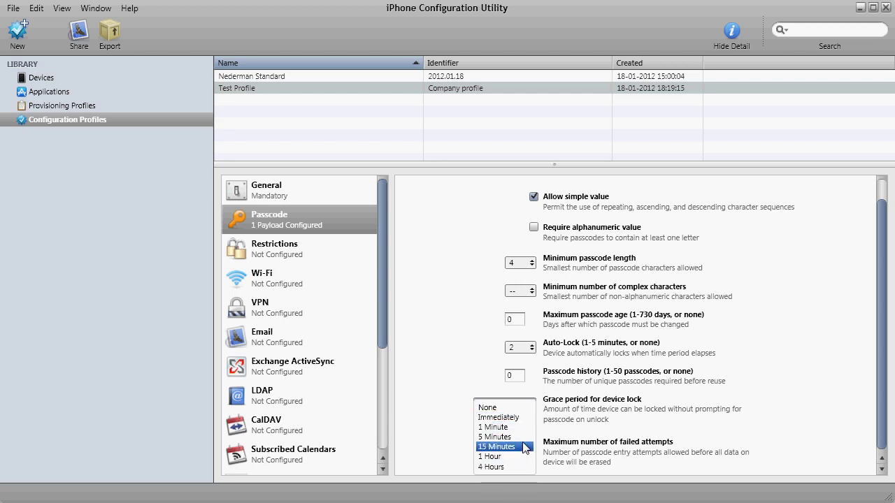
click(523, 438)
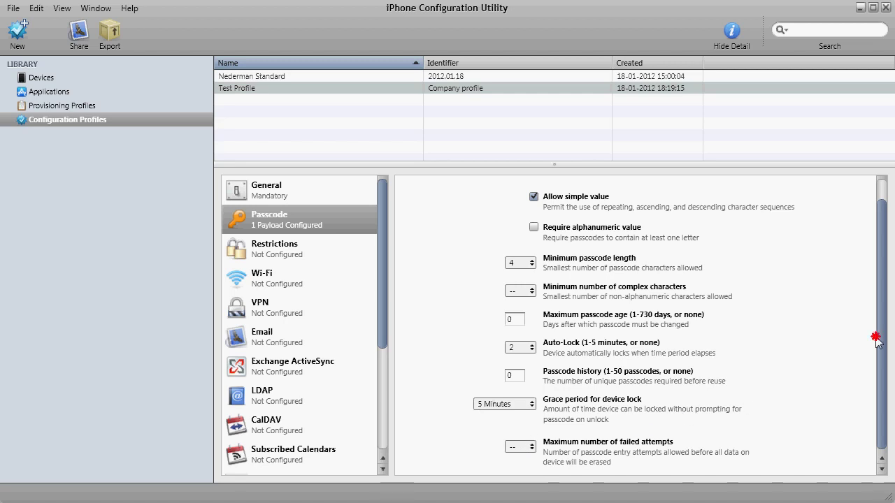
- Try a maximum of 4 failed attempts, then set it back to -- (unlimited)
click(535, 450)
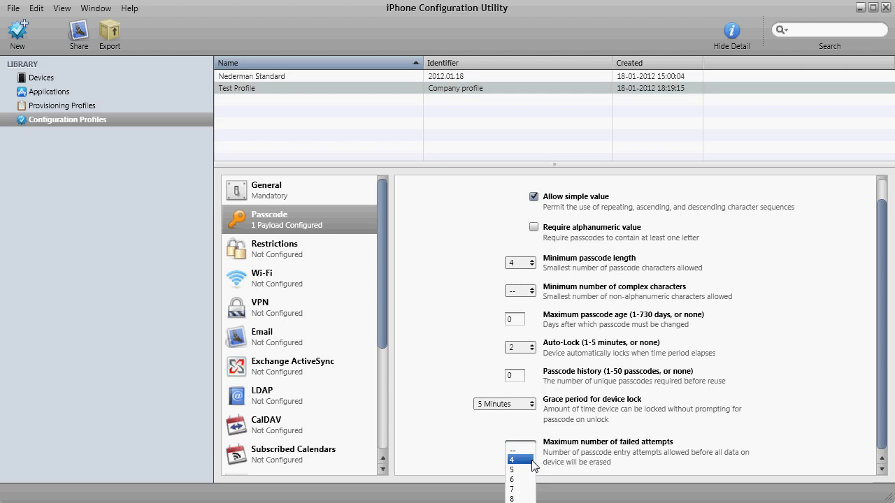
click(533, 461)
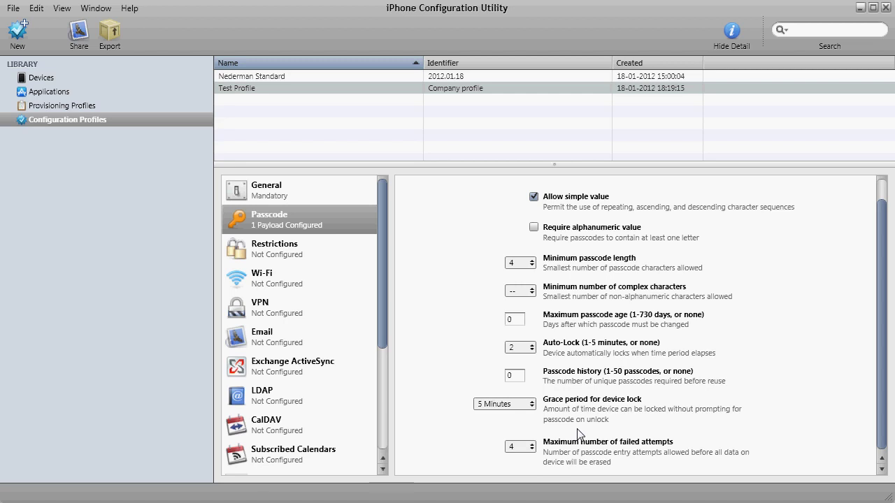
click(531, 448)
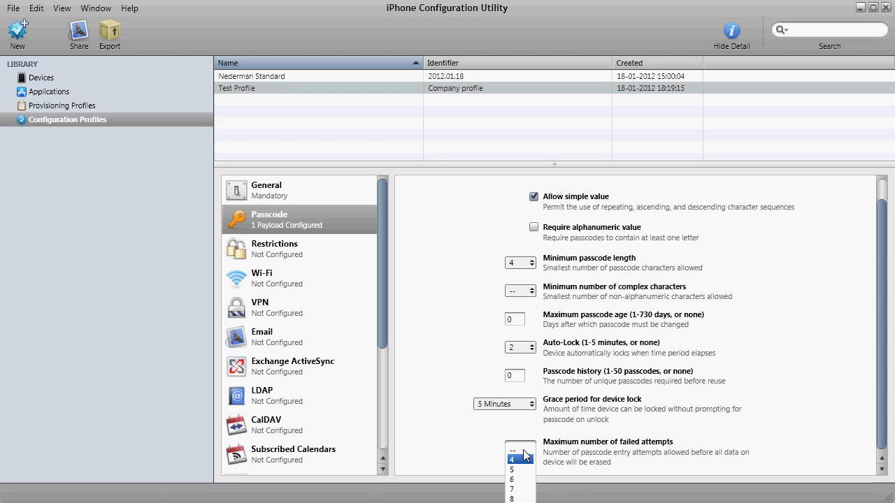
click(523, 451)
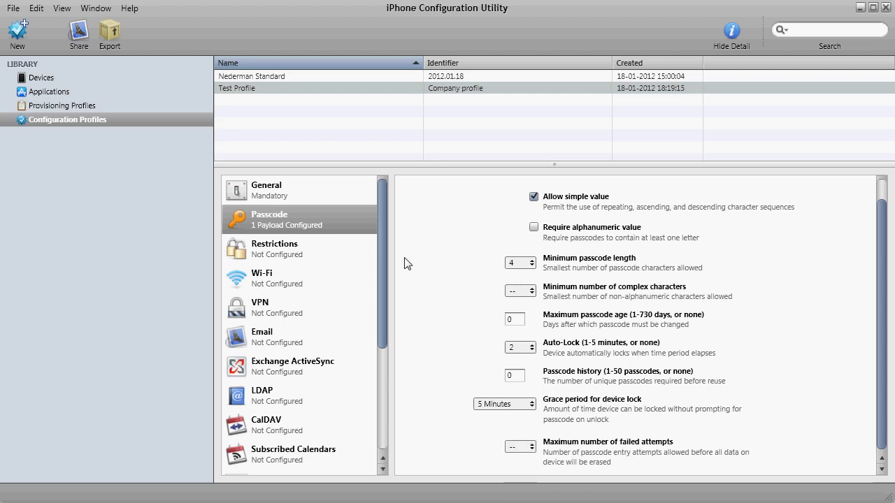
click(279, 254)
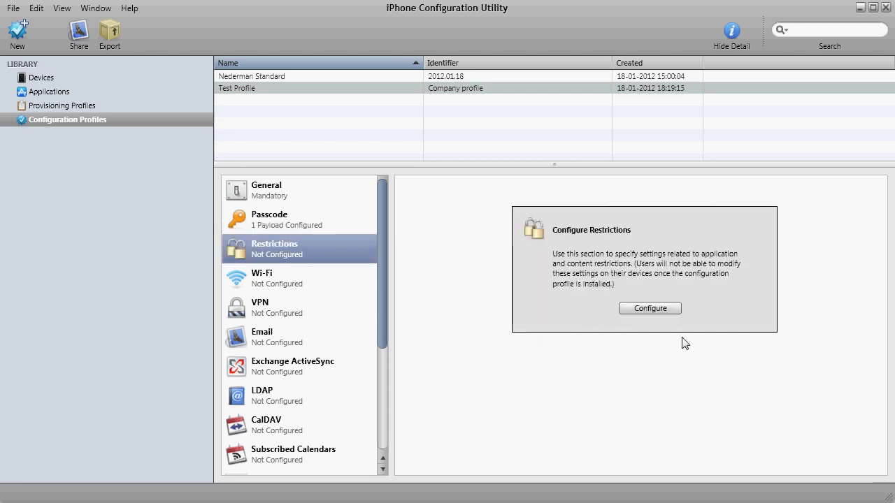
click(650, 309)
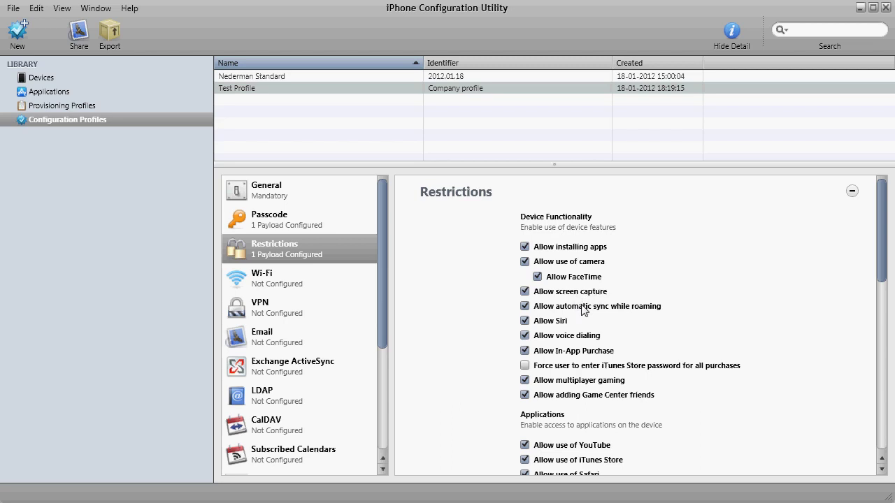
mouse_move(884, 259)
mouse_down()
mouse_move(867, 310)
mouse_move(865, 443)
mouse_move(880, 307)
mouse_move(873, 250)
mouse_up()
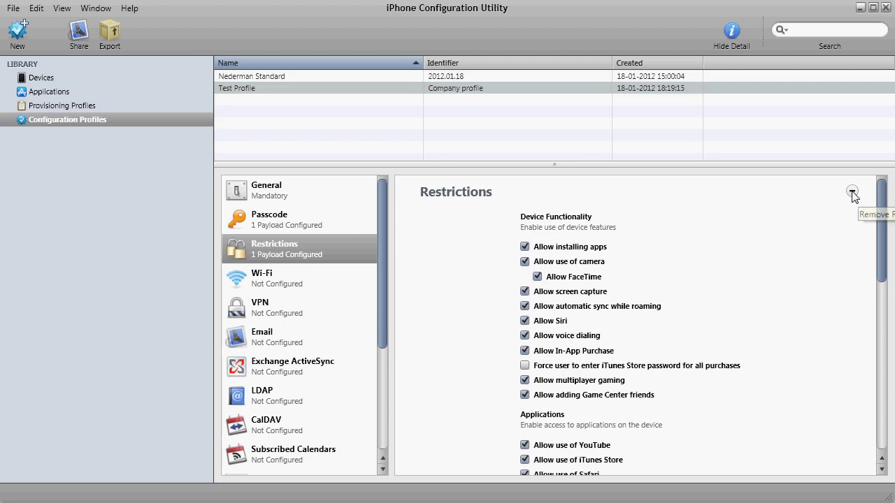
- Add a Wi-Fi payload for 'CORP WIFI' using WPA / WPA2 security and enter the network password
click(291, 285)
click(638, 299)
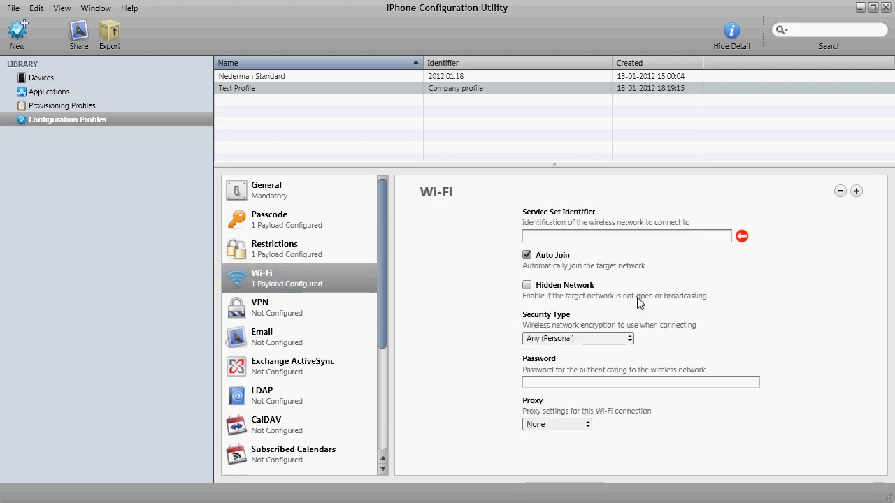
click(626, 238)
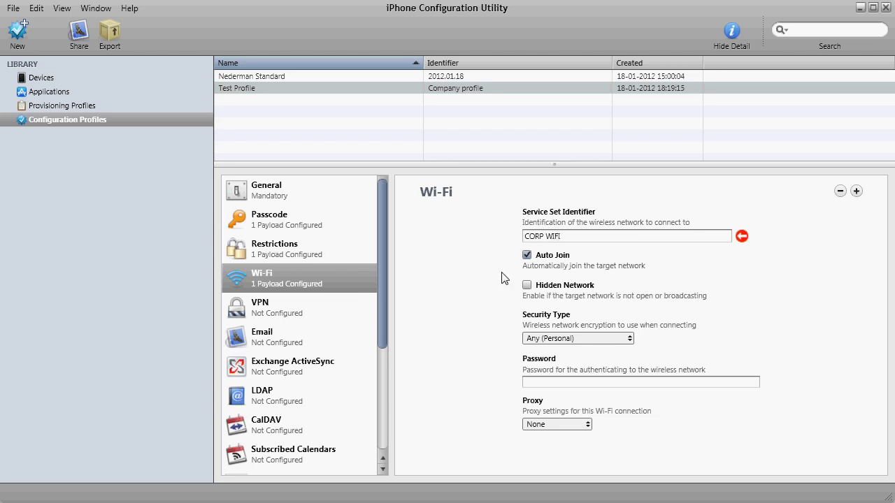
click(606, 342)
click(612, 362)
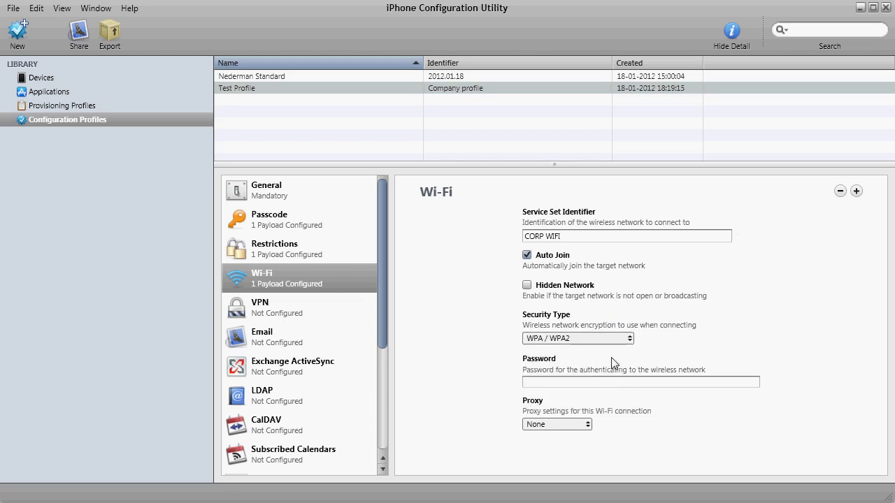
click(596, 384)
text(**)
- Add a VPN payload to Test Profile
click(304, 313)
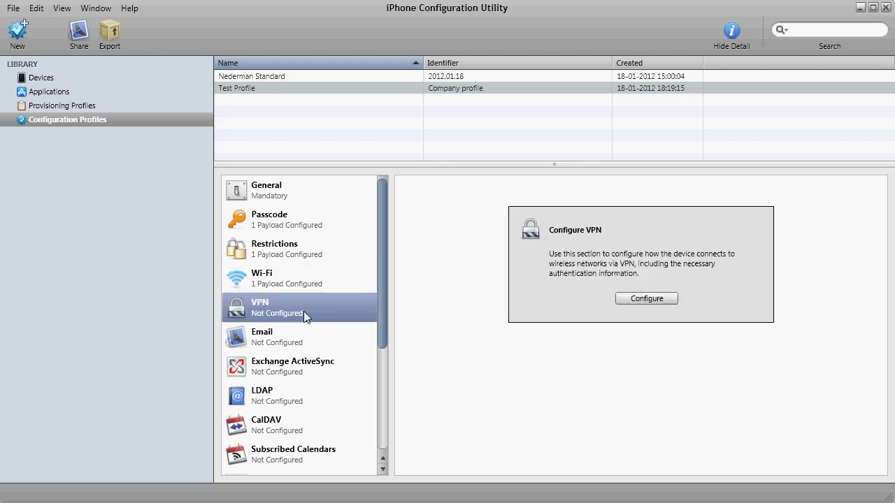
click(664, 301)
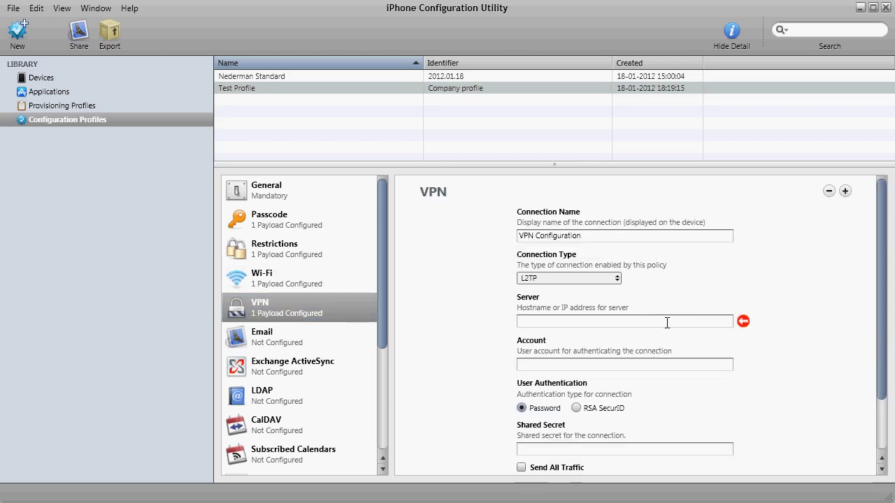
drag(879, 274, 861, 269)
- Add an Email payload for 'Company Account' with the account type set to POP
click(291, 334)
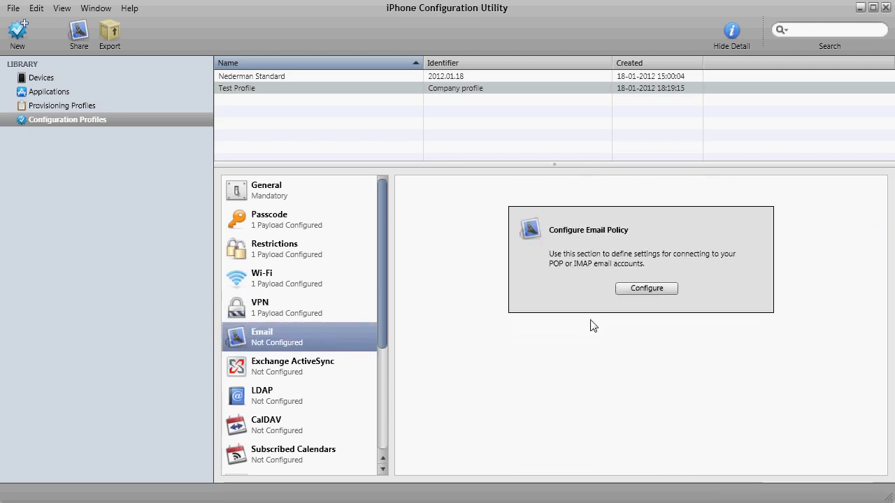
click(646, 289)
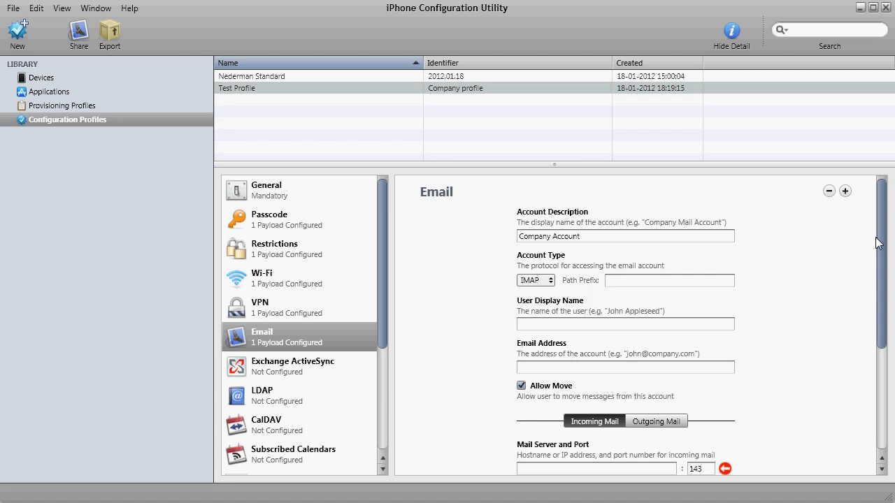
drag(879, 242, 883, 255)
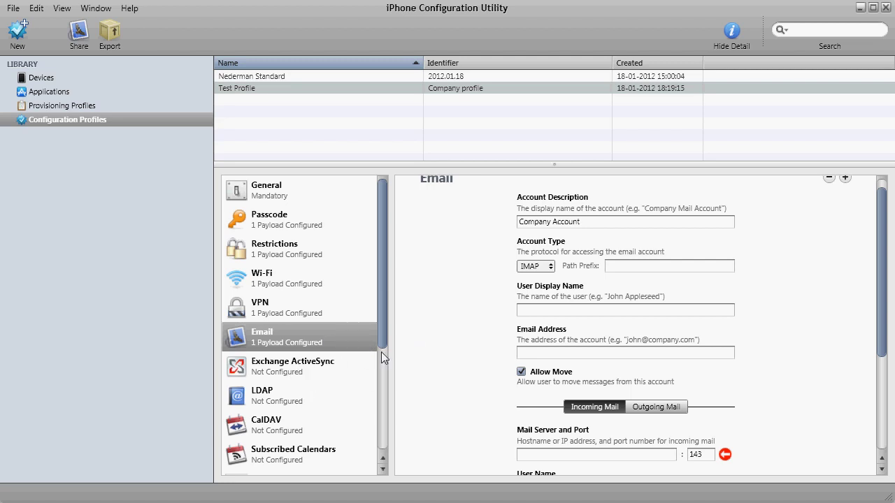
click(550, 267)
click(532, 280)
click(538, 267)
click(532, 279)
- Add an Exchange ActiveSync payload using SSL and scroll through its account fields
click(294, 361)
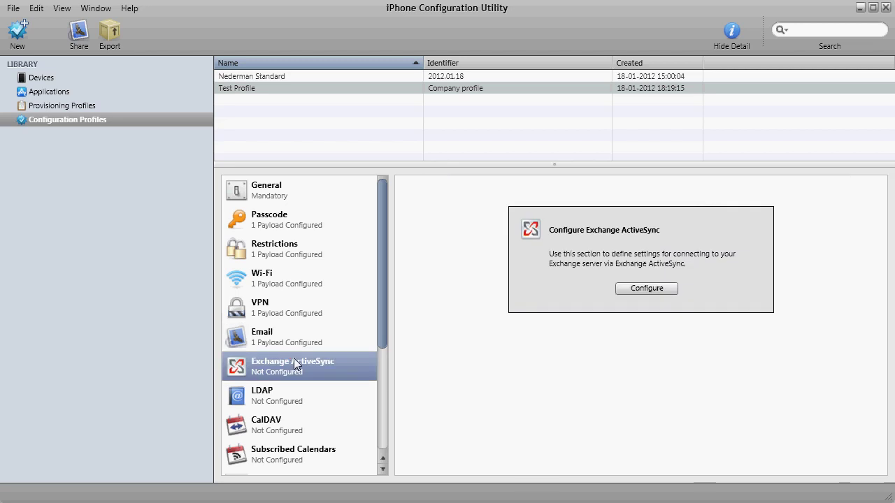
click(645, 288)
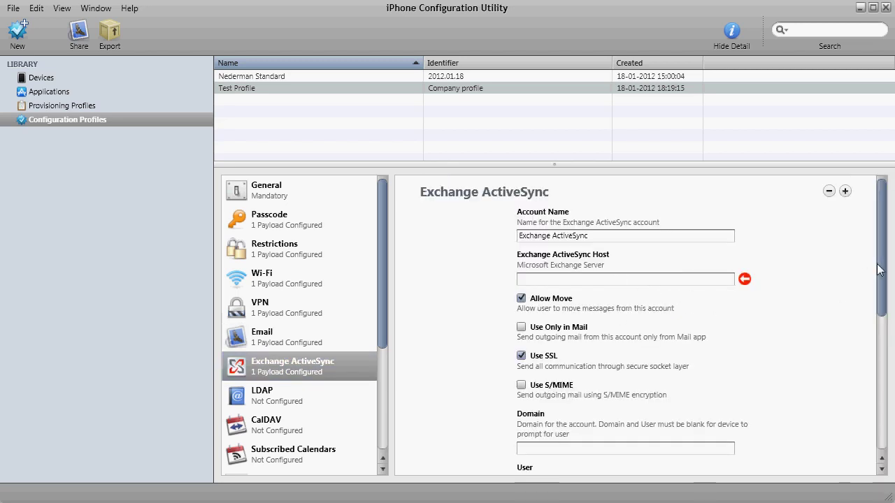
drag(878, 264, 875, 344)
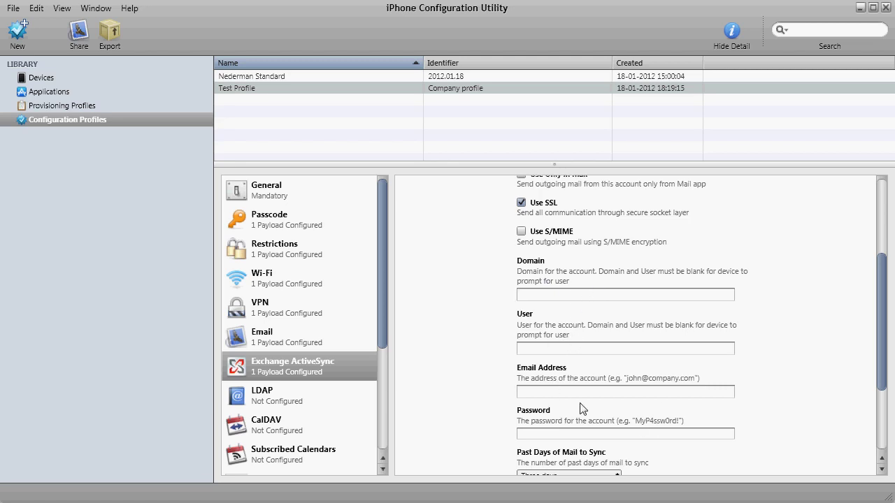
drag(882, 330, 888, 269)
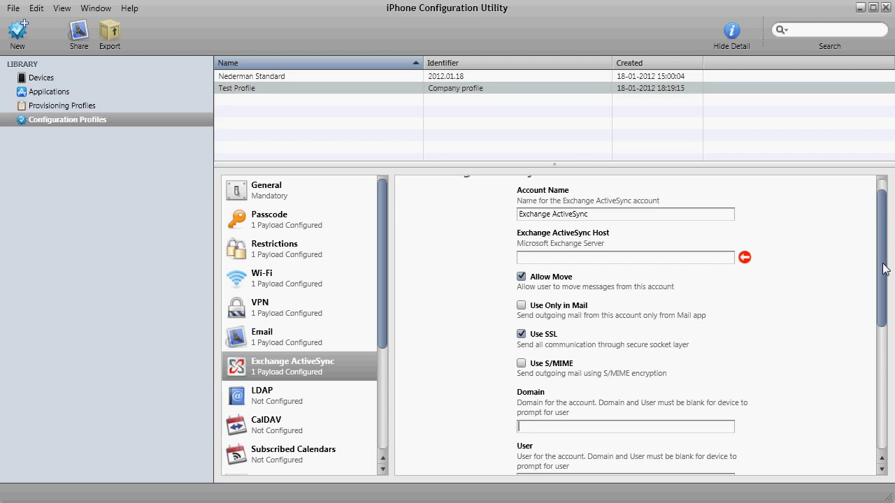
drag(883, 269, 882, 304)
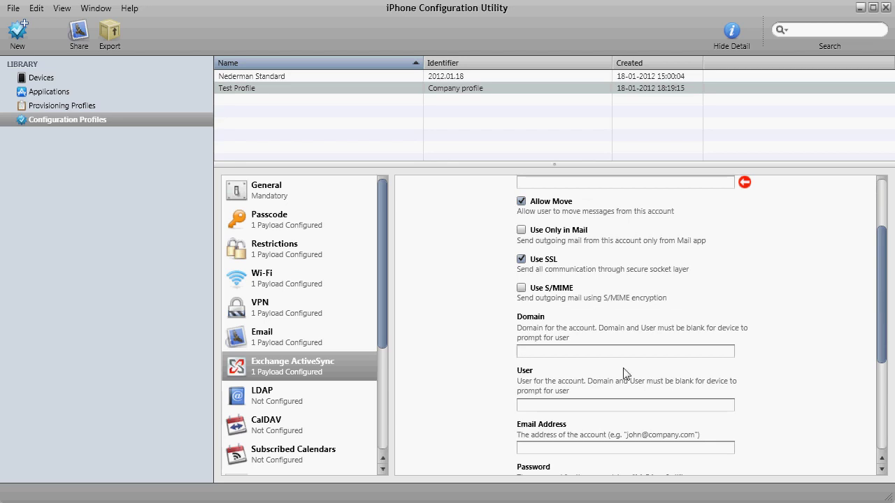
drag(384, 319, 385, 379)
- Add LDAP, CalDAV (port 8443, SSL) and Subscribed Calendar payloads to Test Profile
click(306, 295)
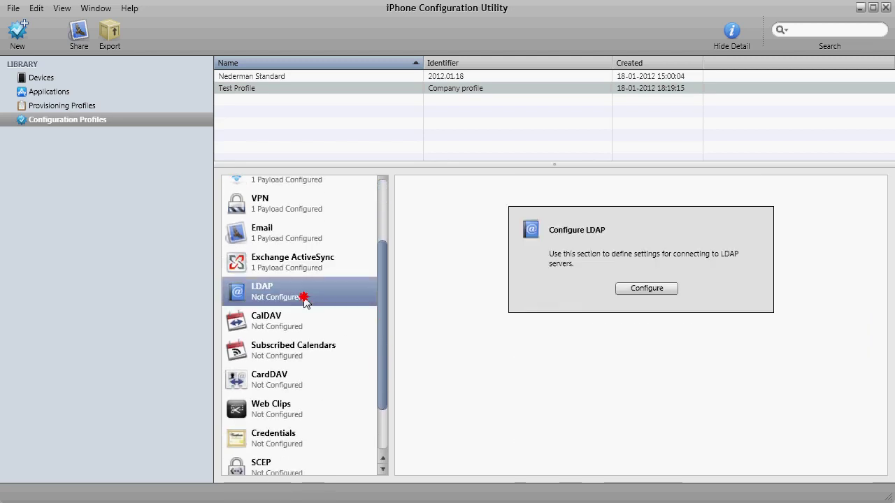
click(661, 289)
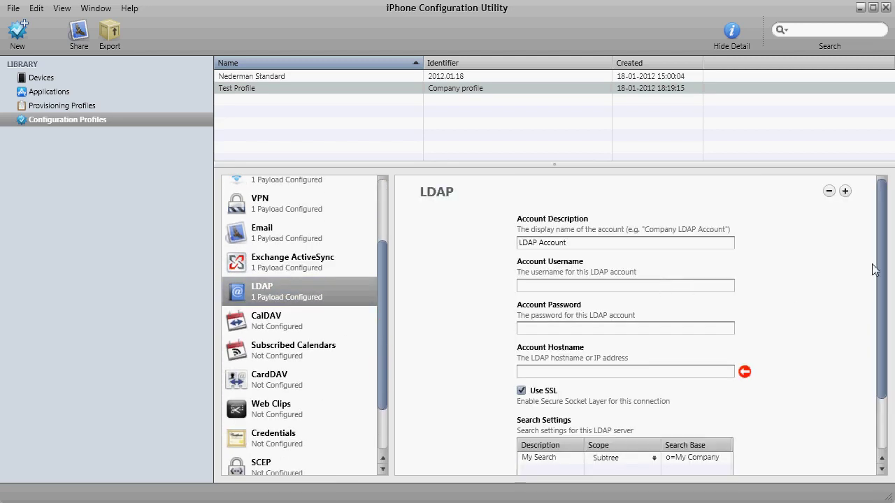
mouse_move(879, 273)
mouse_down()
mouse_move(877, 304)
mouse_move(888, 232)
mouse_up()
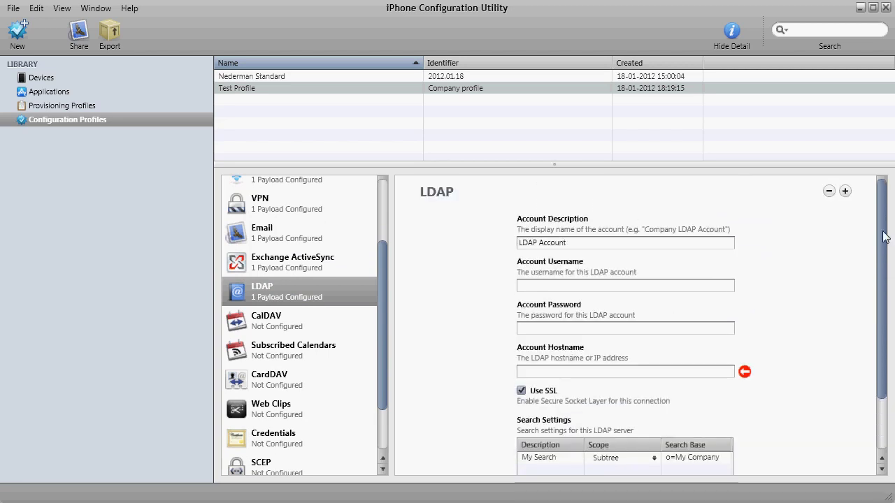
click(279, 327)
click(650, 291)
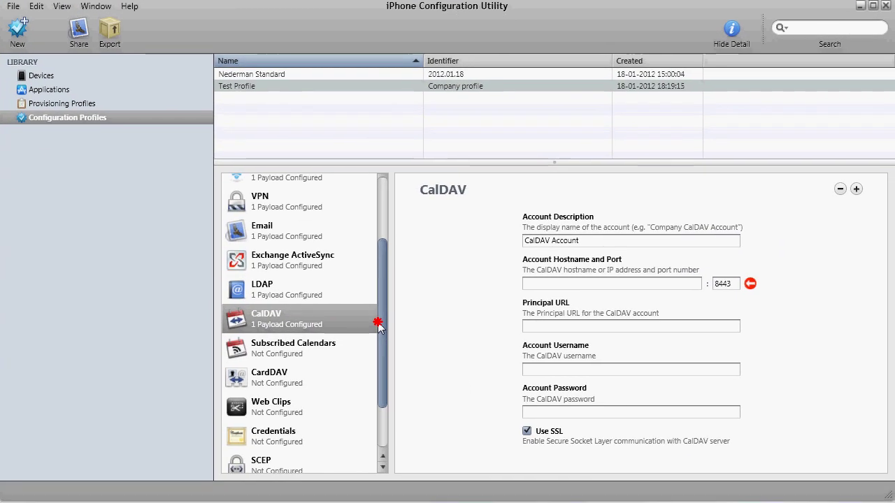
click(299, 355)
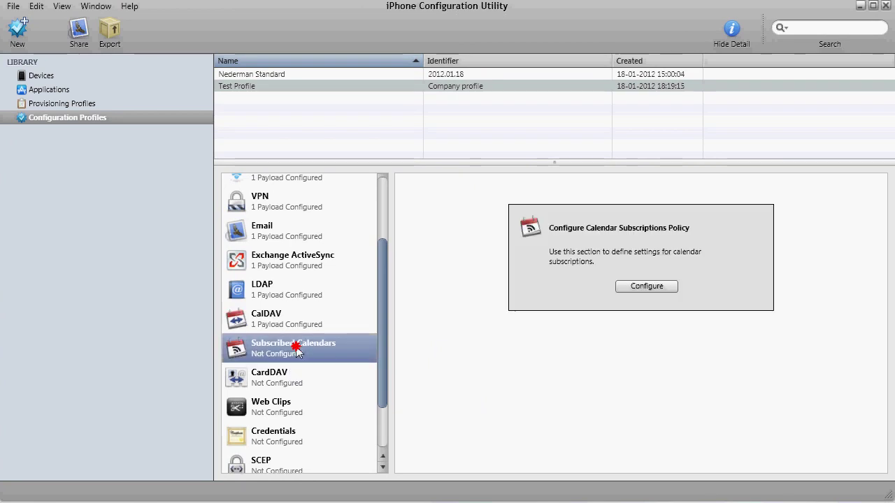
click(632, 286)
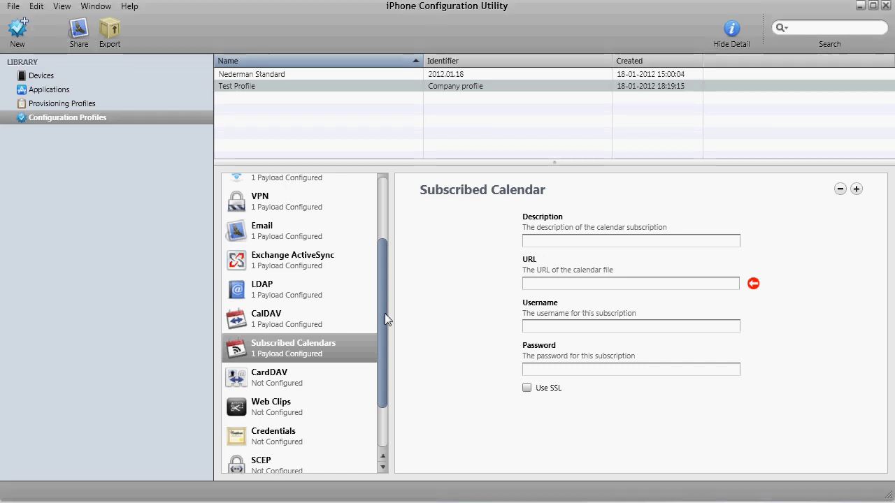
drag(378, 312, 376, 349)
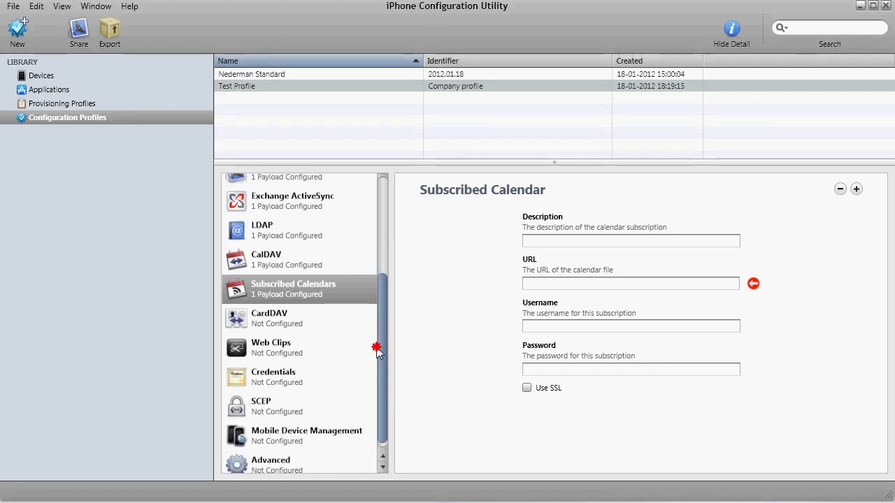
- Add CardDAV and Web Clip payloads to Test Profile, then show the Credentials section
click(293, 320)
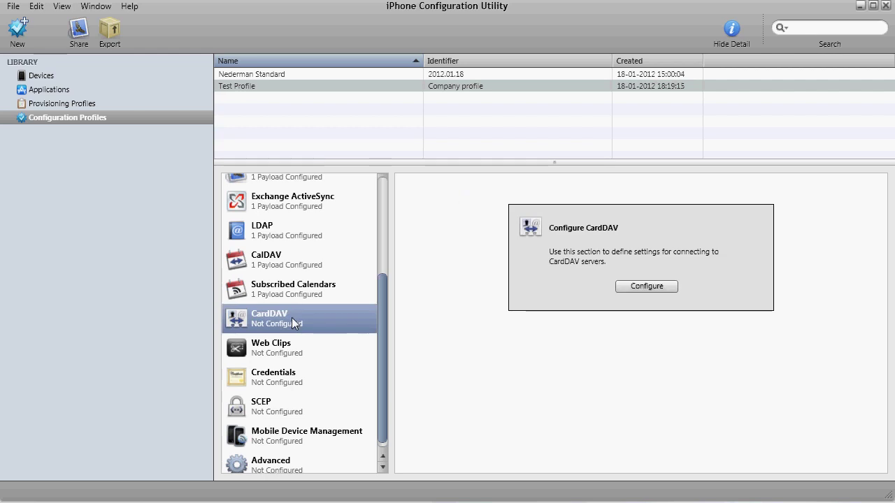
click(640, 288)
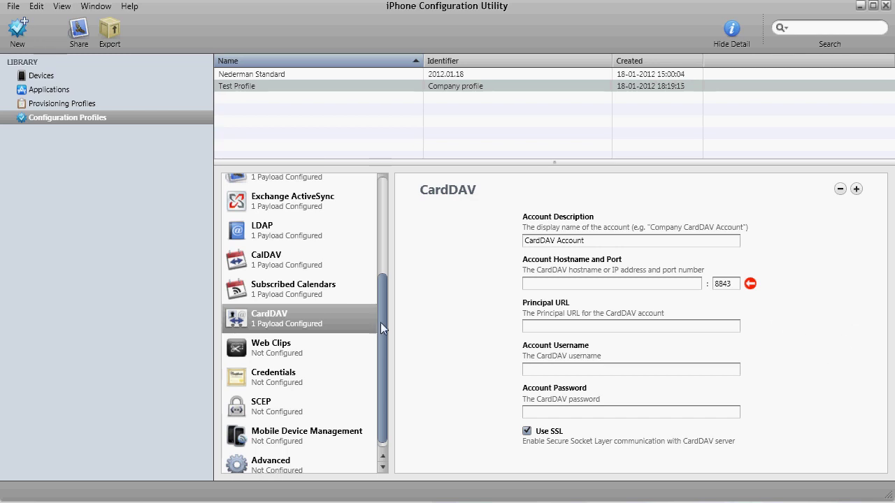
click(295, 343)
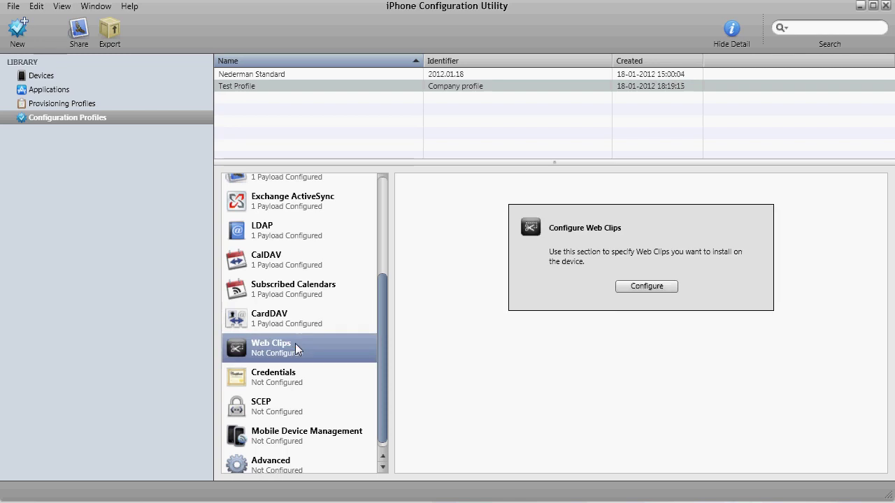
click(649, 286)
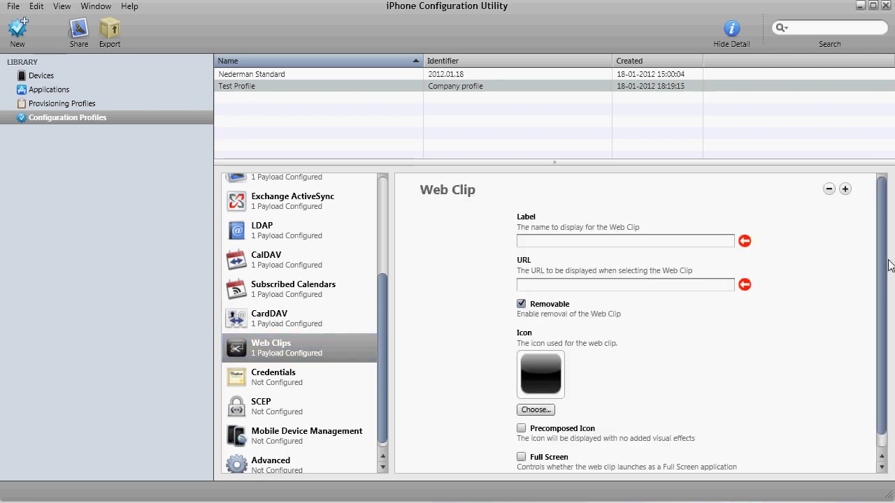
drag(879, 261, 880, 278)
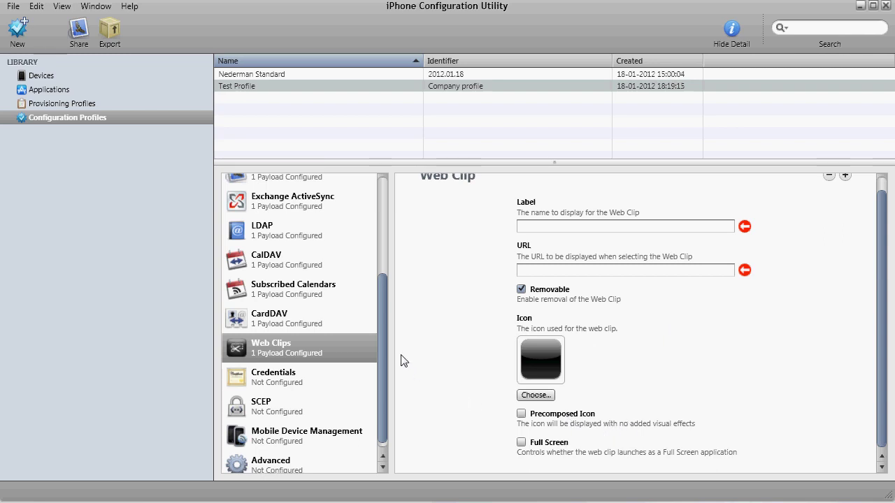
click(283, 381)
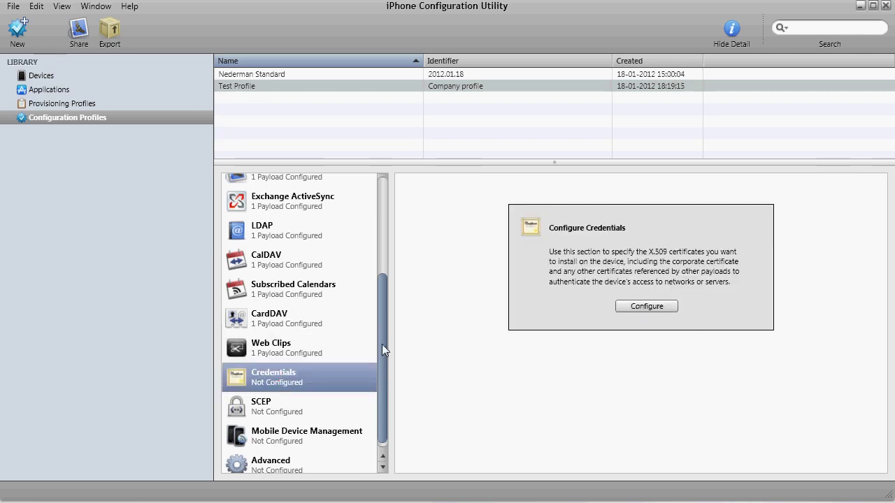
- Add SCEP, Mobile Device Management and Advanced (APN) payloads, scrolling the list back up
scroll(381, 344, down, 1)
click(284, 403)
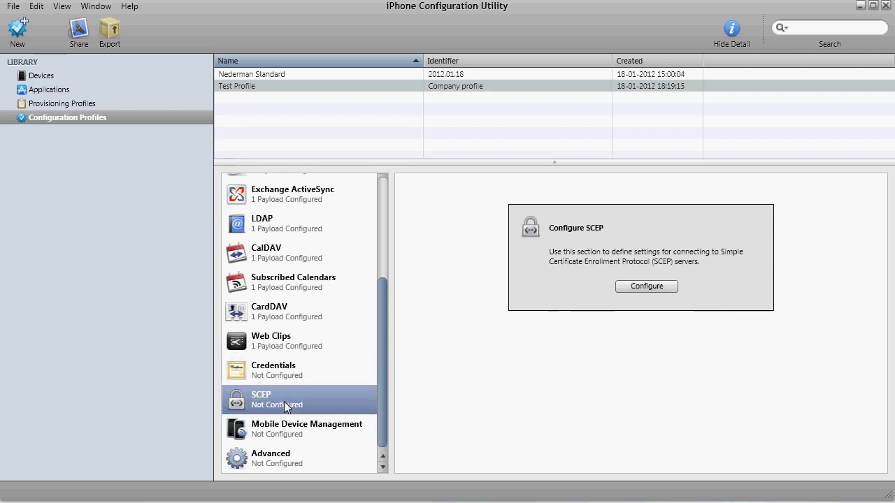
click(639, 286)
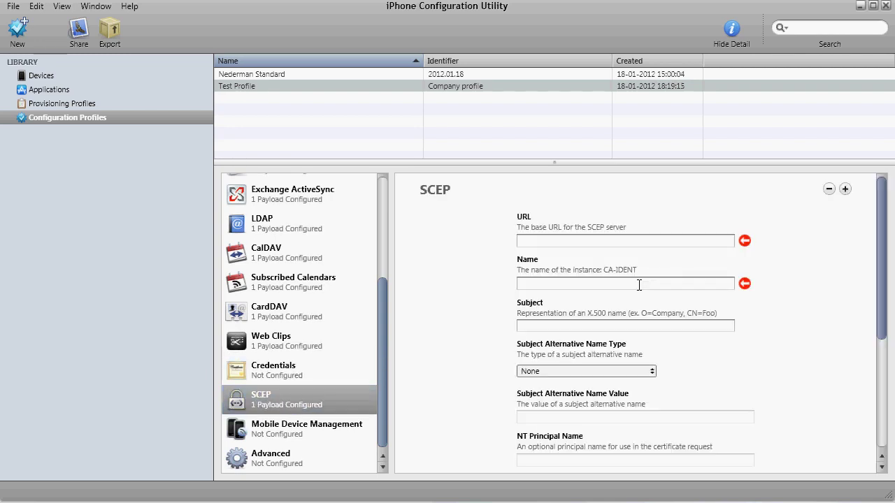
click(318, 427)
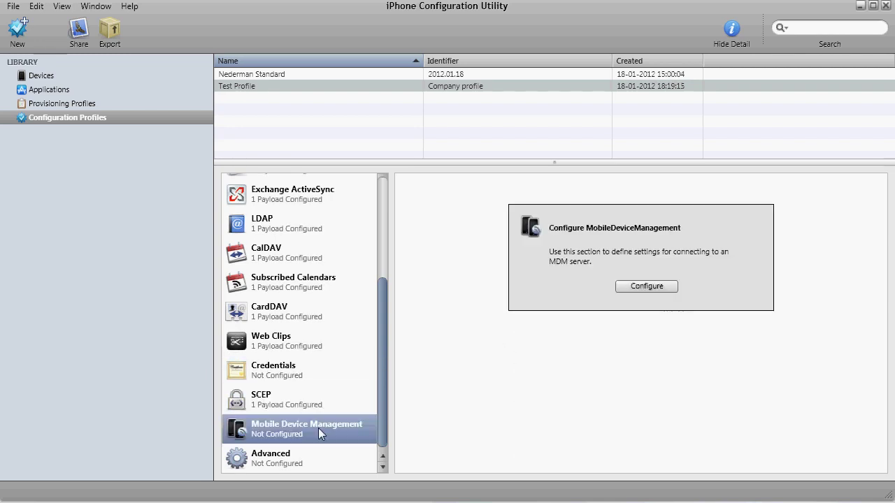
click(638, 291)
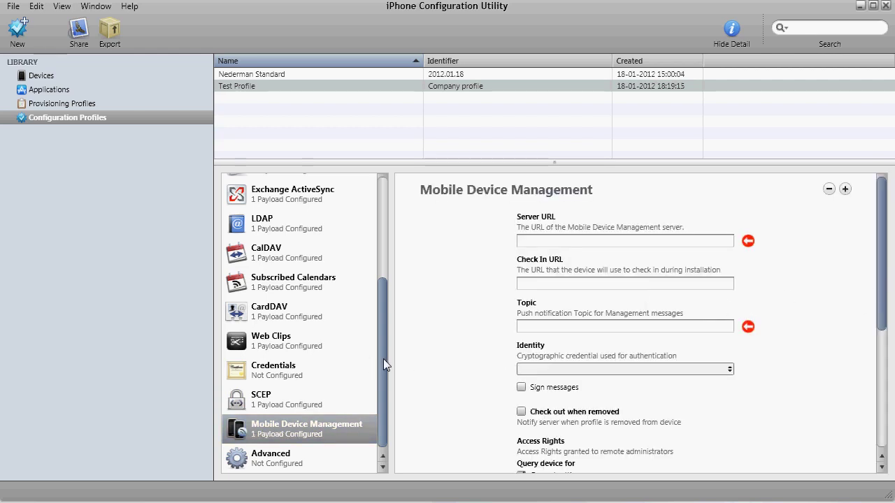
click(376, 395)
click(291, 454)
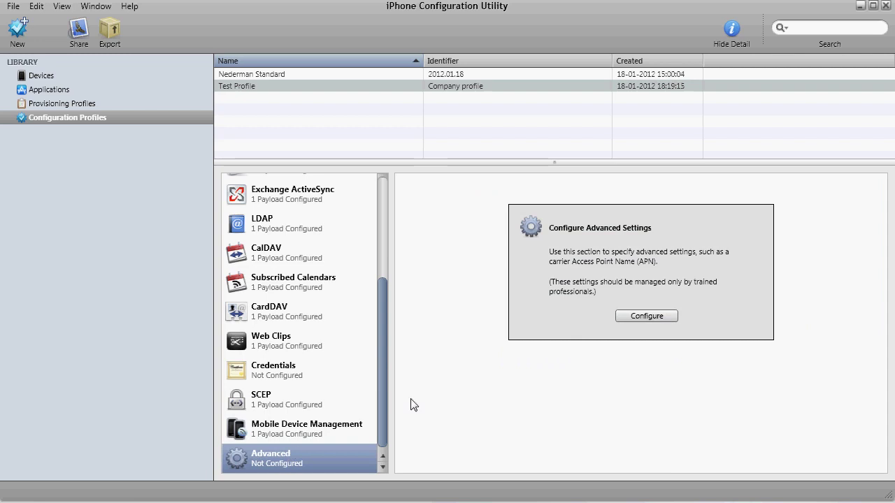
click(631, 323)
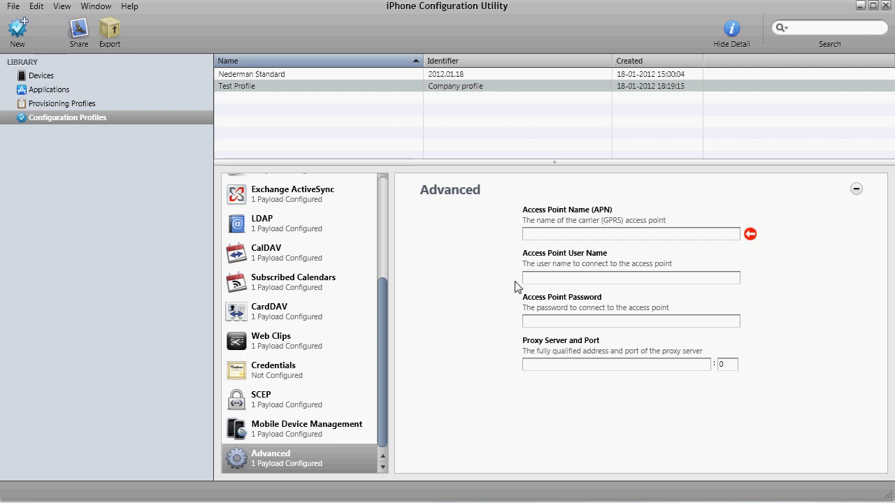
drag(381, 348, 381, 230)
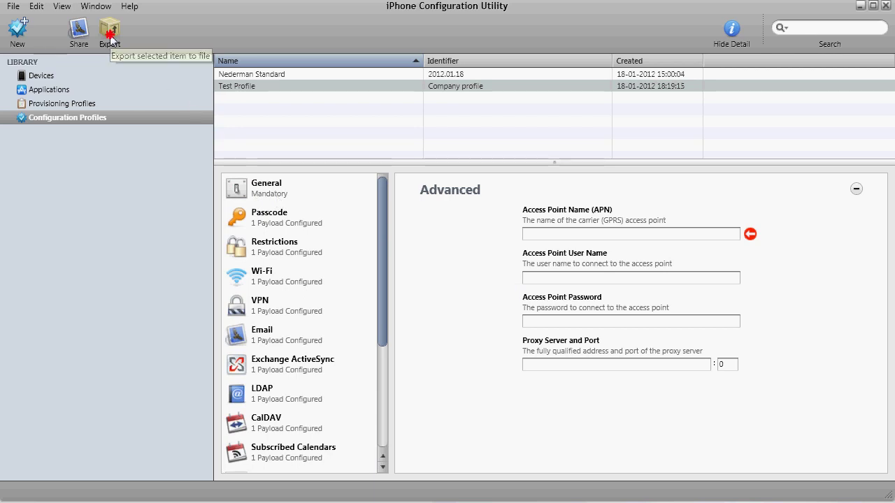
- Begin exporting Test Profile unsigned, with export Security set to None
click(110, 40)
click(497, 275)
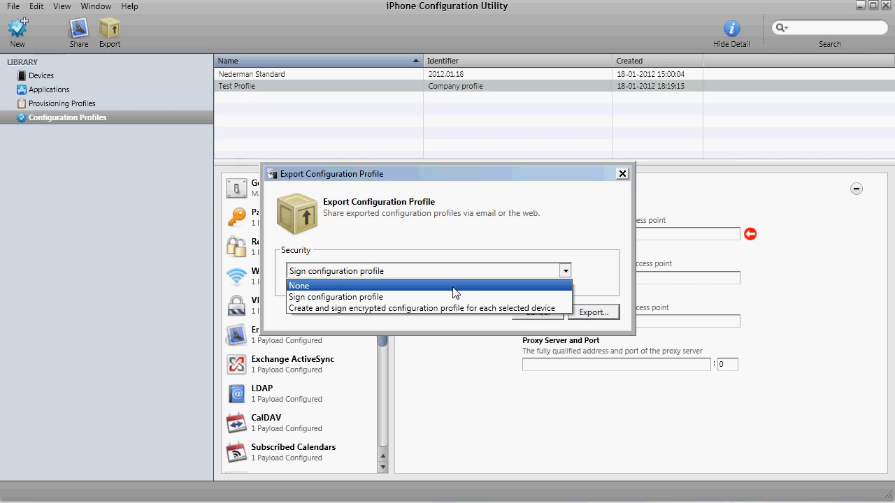
click(455, 291)
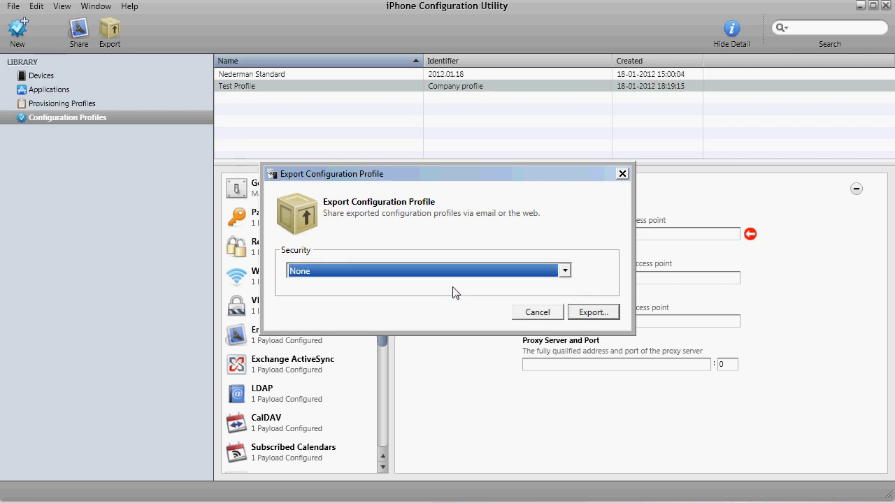
click(585, 316)
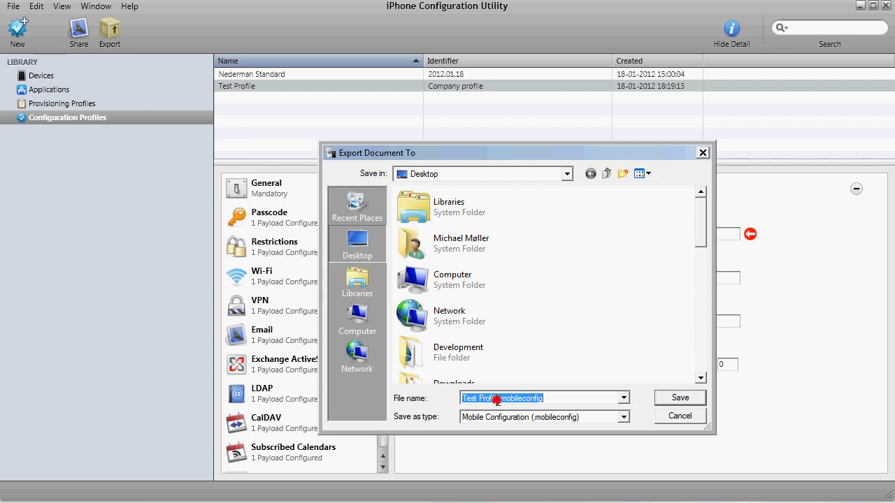
- Name the export iphone.mobileconfig, decline replacing the existing file, and cancel the export
click(497, 398)
drag(496, 398, 374, 403)
key(BackSpace)
key(Delete)
text(iphon)
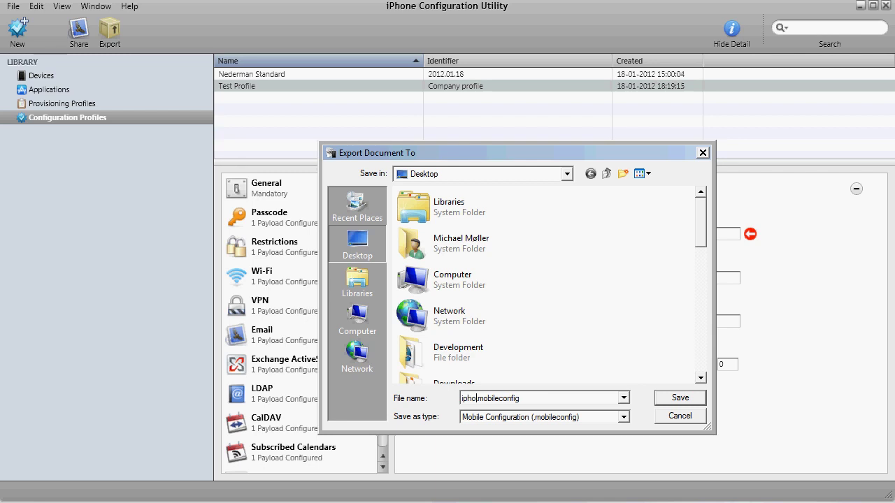
text(e)
click(677, 400)
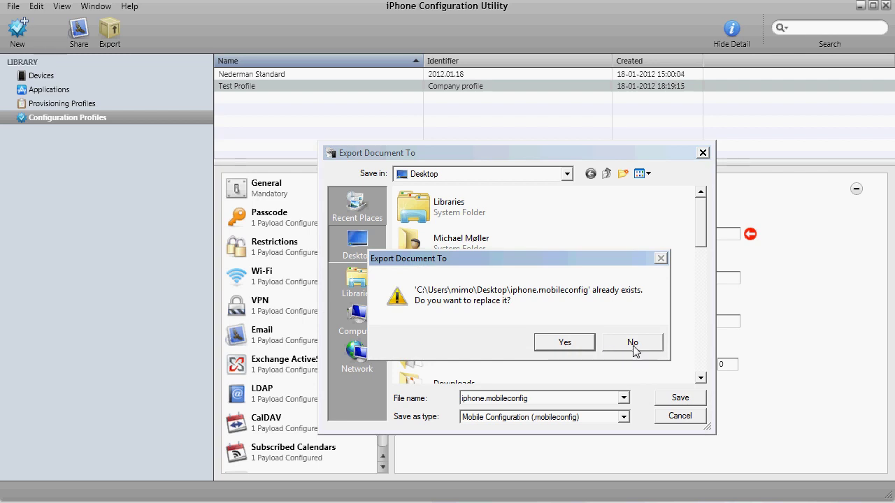
click(633, 345)
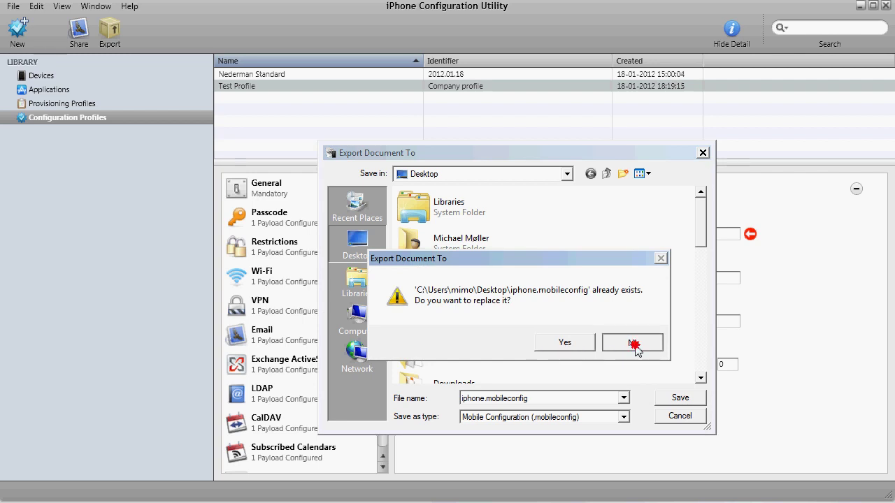
click(678, 418)
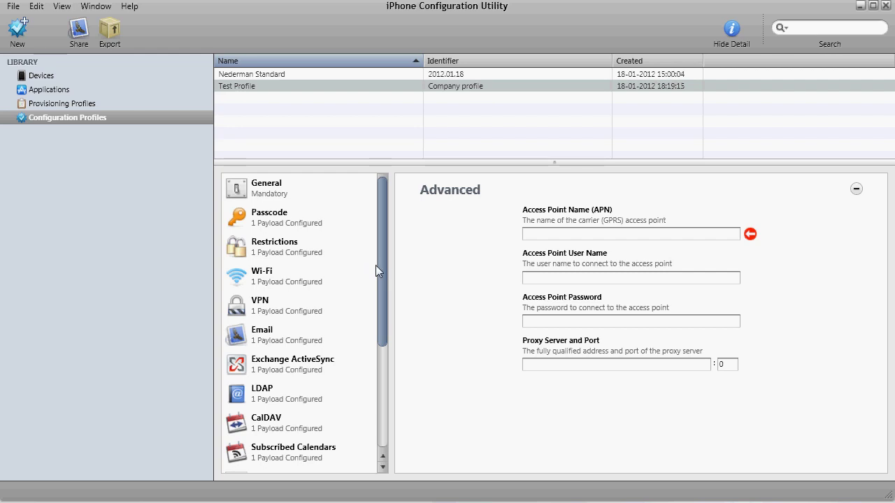
- Review Test Profile's Wi-Fi payload, then view its Exchange ActiveSync settings
click(303, 289)
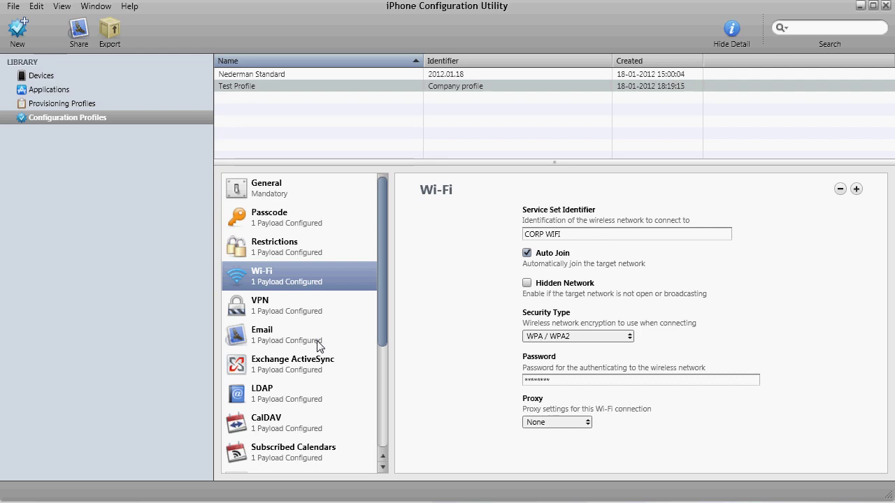
click(311, 360)
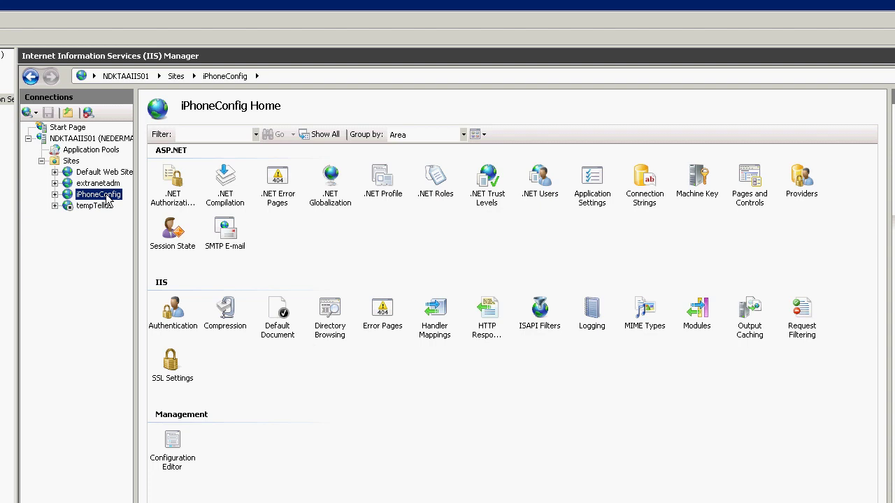
right_click(71, 162)
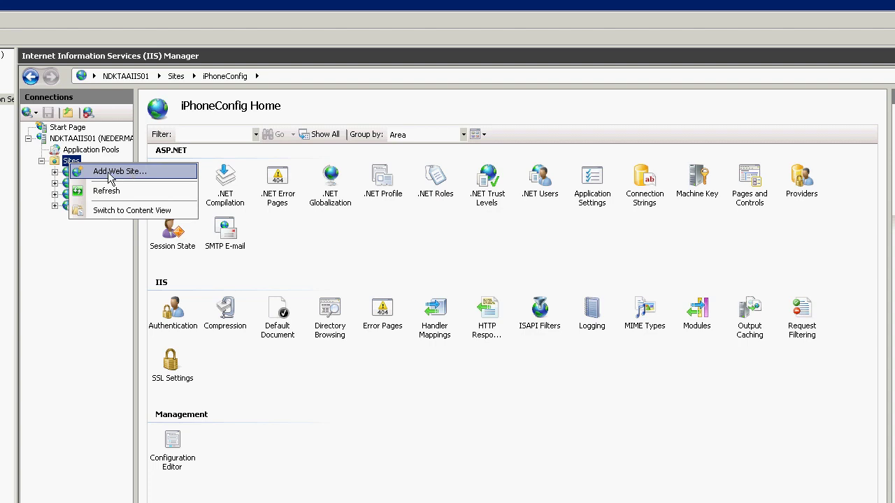
click(62, 199)
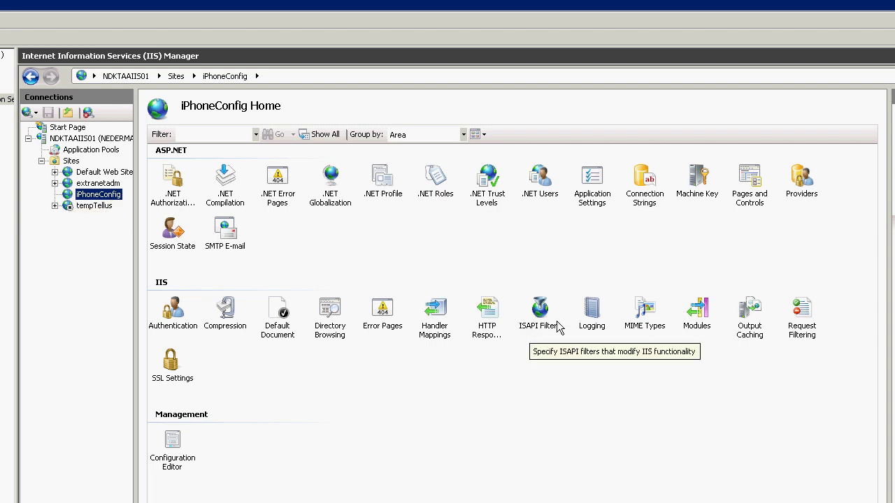
click(645, 316)
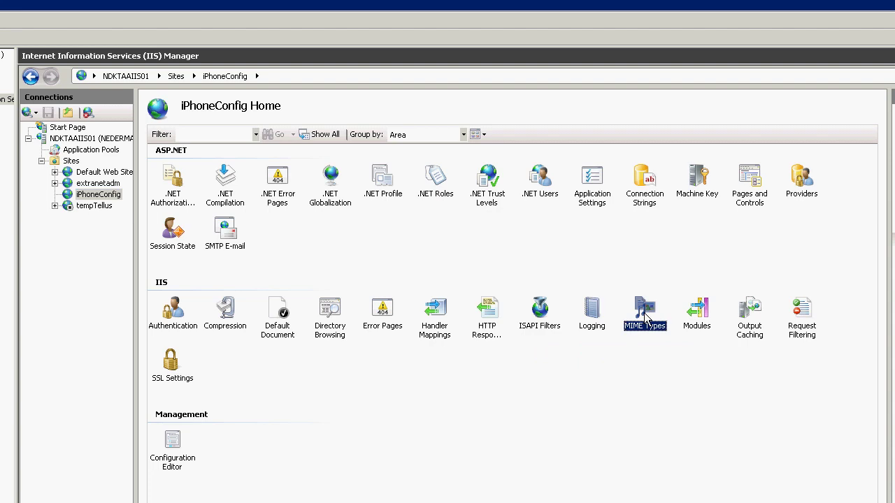
double_click(644, 314)
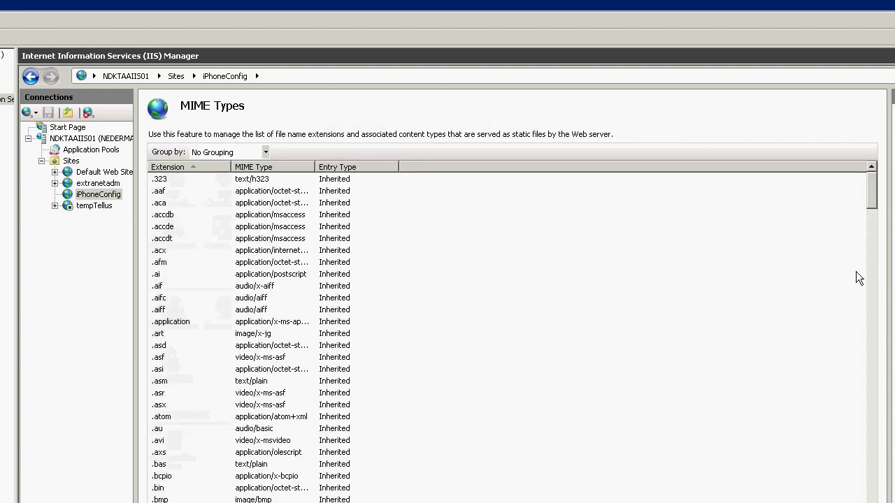
drag(872, 196, 874, 345)
click(227, 311)
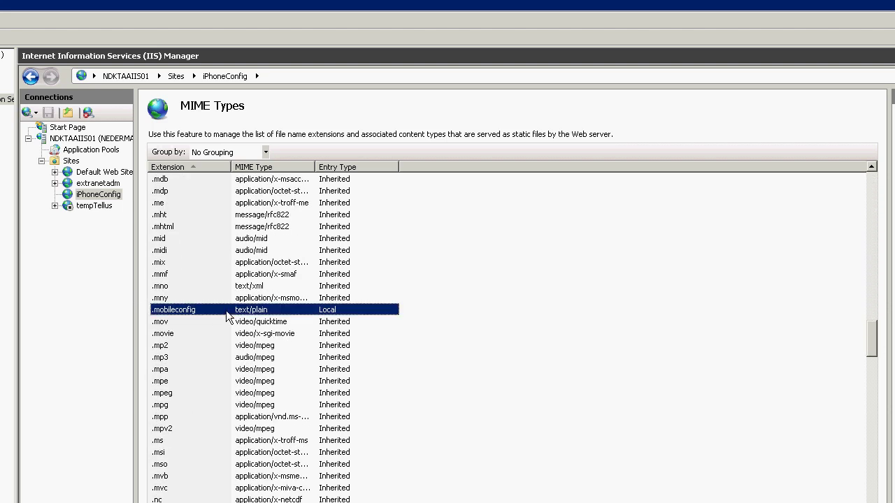
right_click(226, 312)
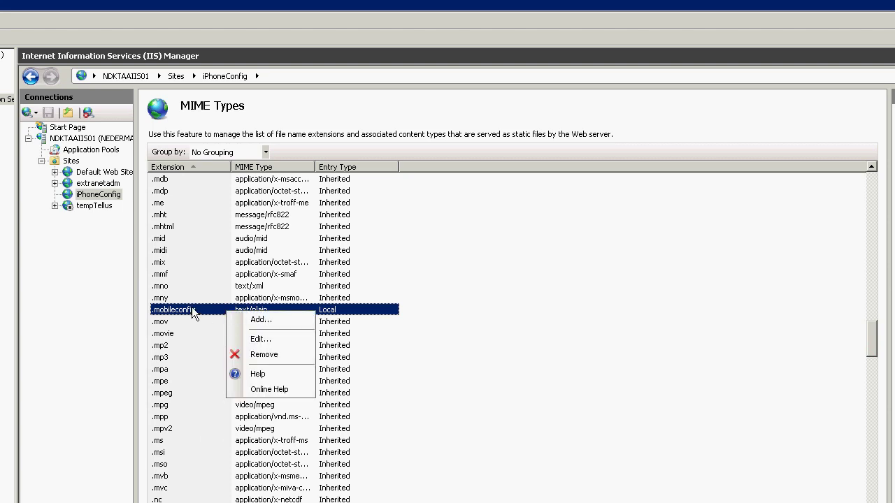
click(191, 309)
double_click(191, 308)
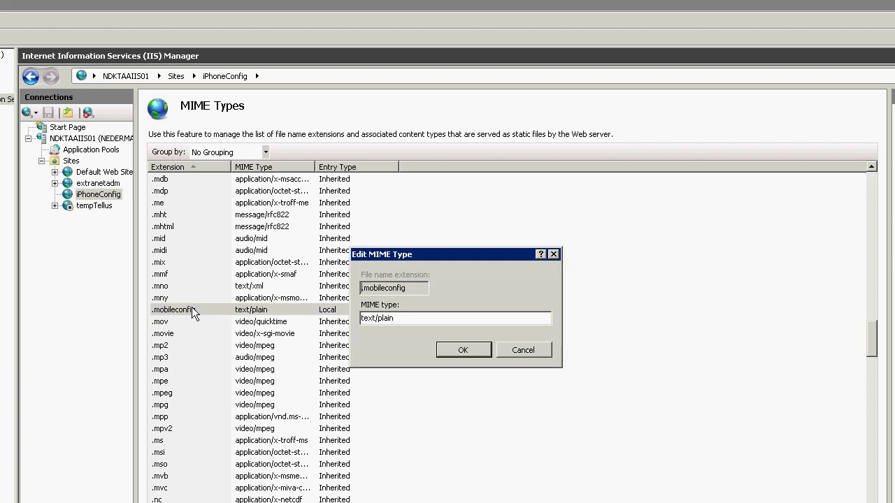
click(534, 349)
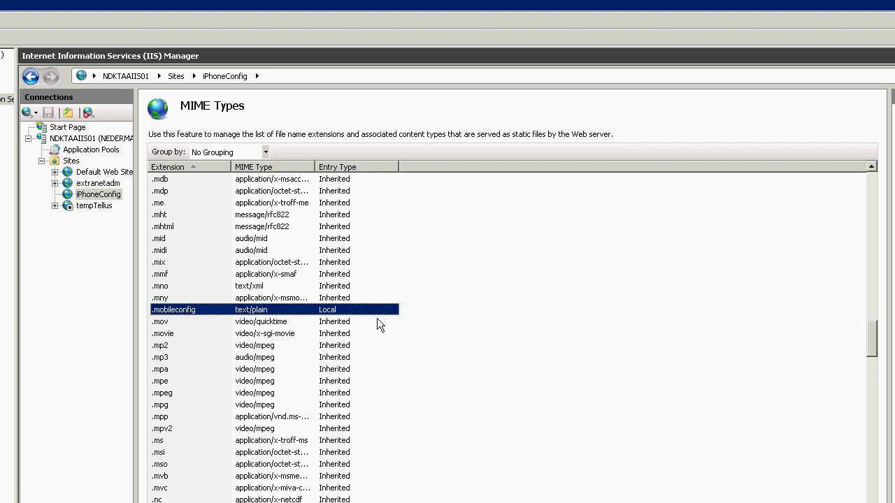
click(116, 195)
right_click(97, 196)
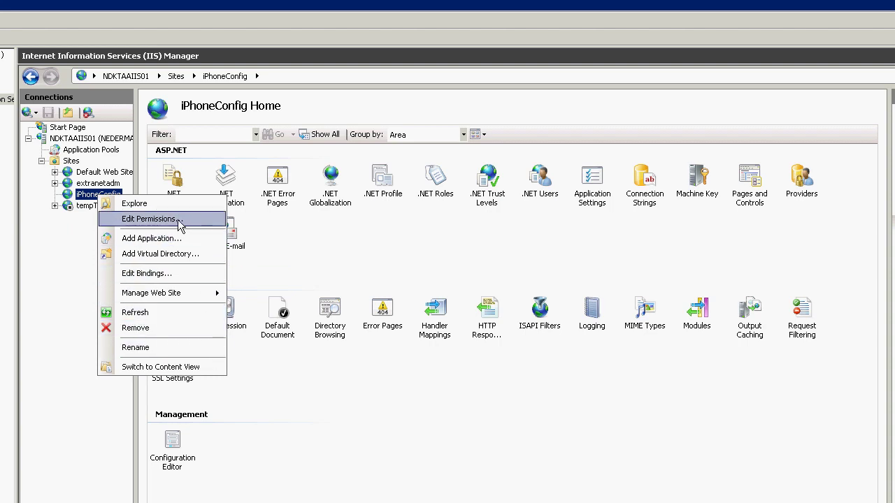
key(Escape)
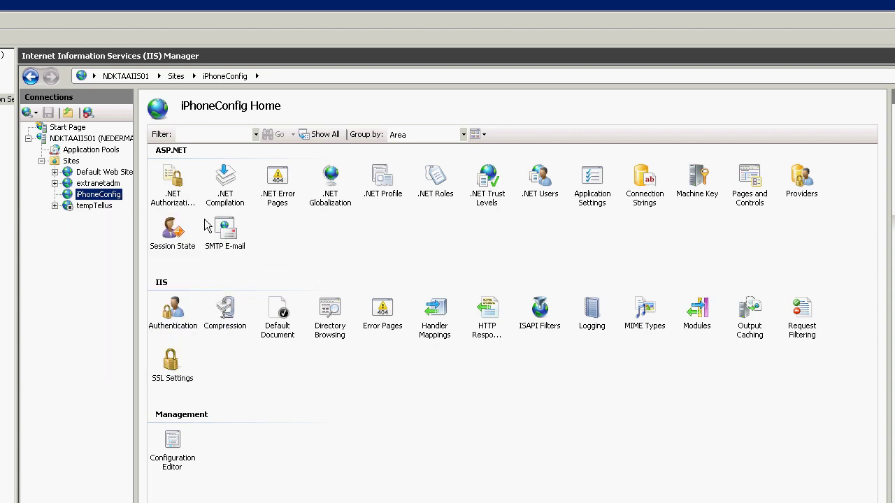
click(271, 248)
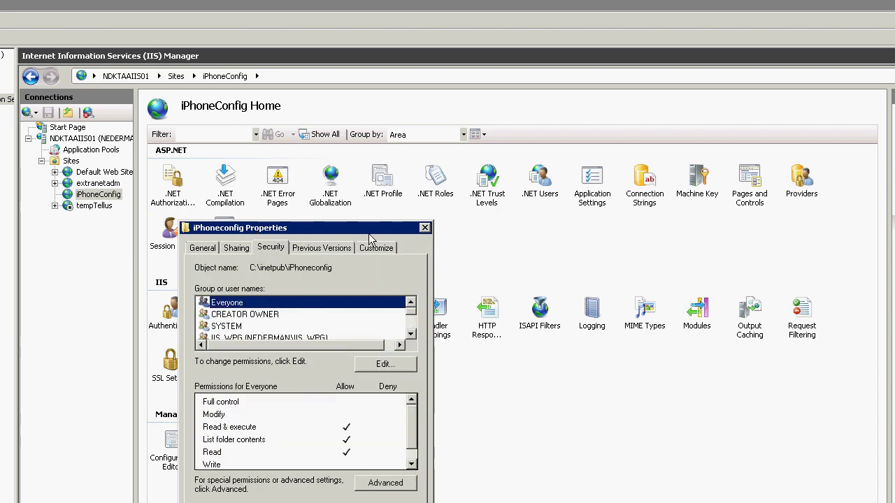
drag(369, 238, 357, 171)
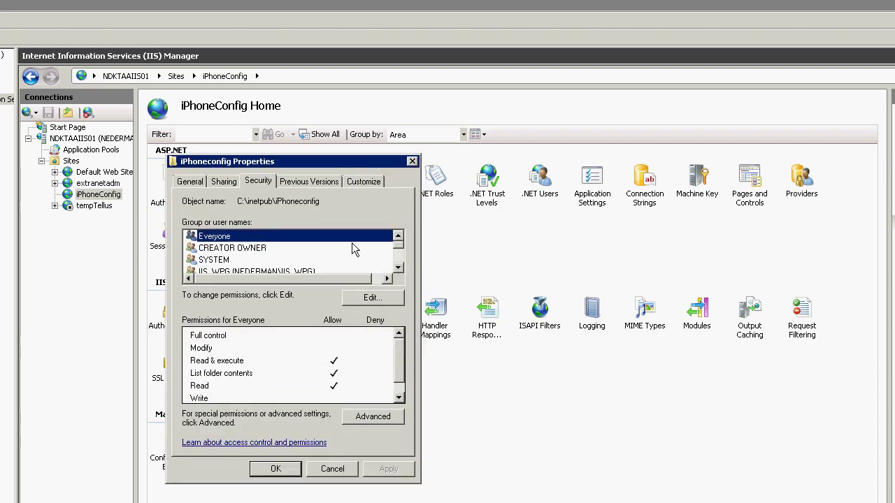
click(334, 469)
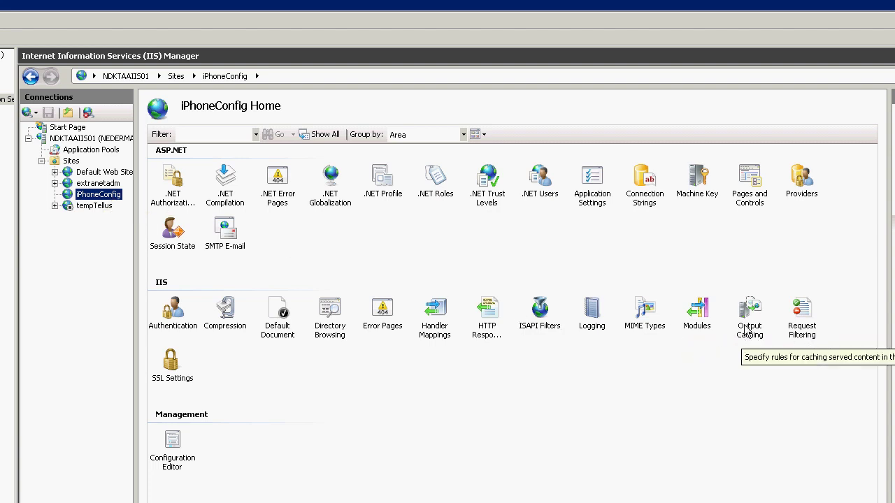
click(809, 310)
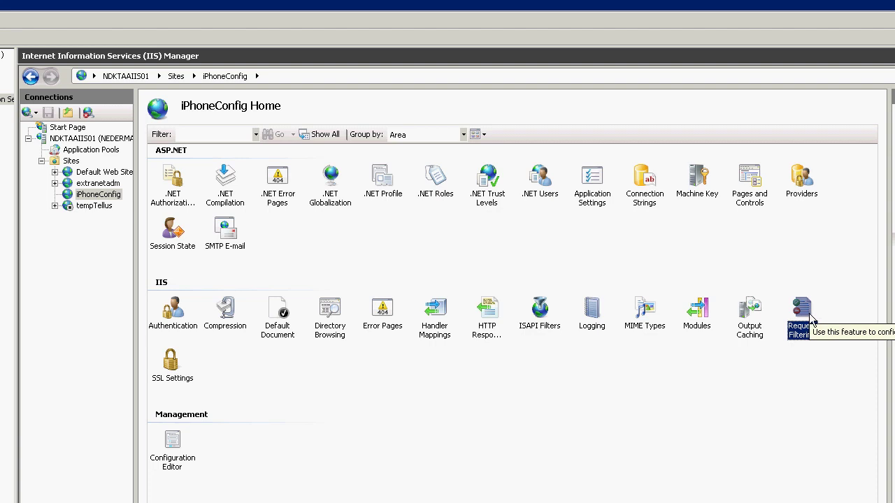
double_click(812, 318)
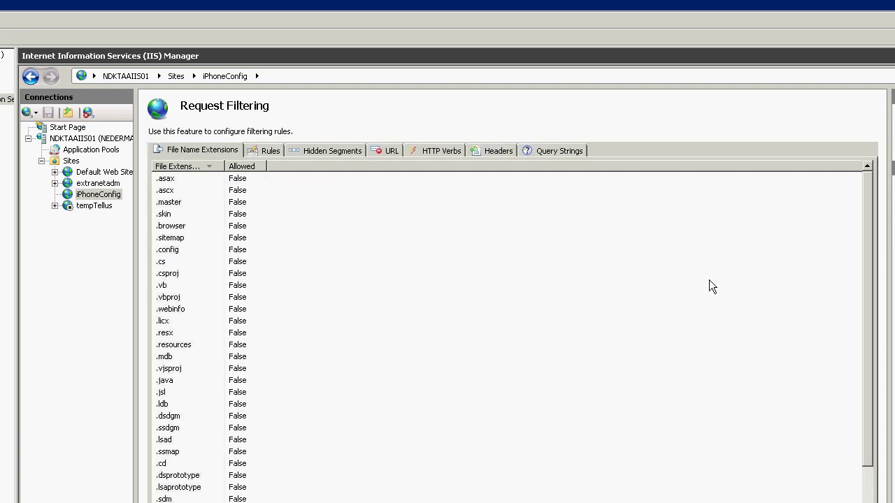
click(342, 152)
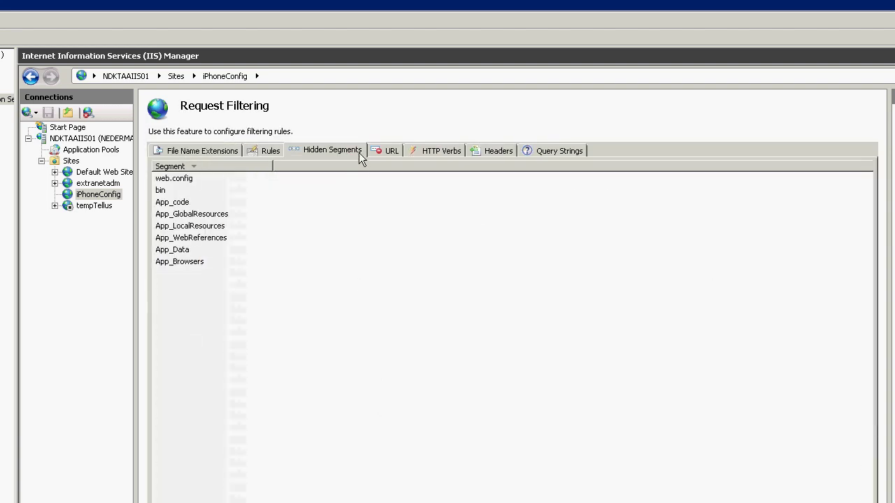
click(395, 148)
click(425, 148)
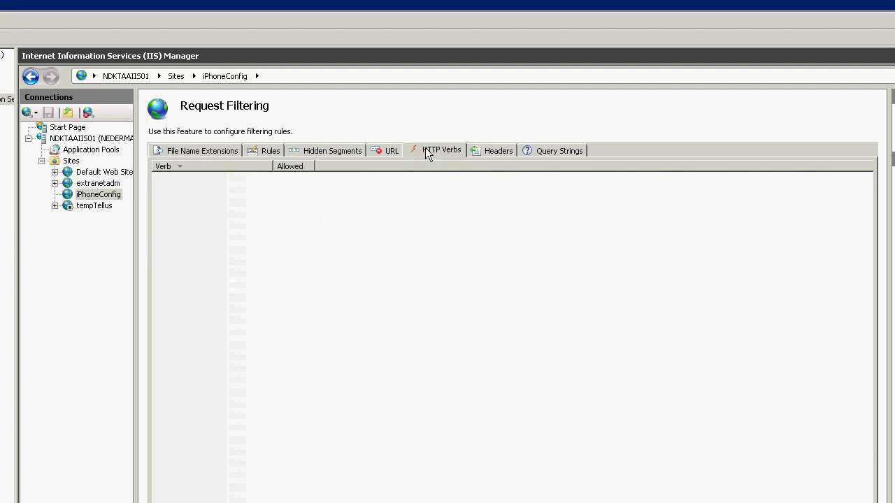
click(481, 152)
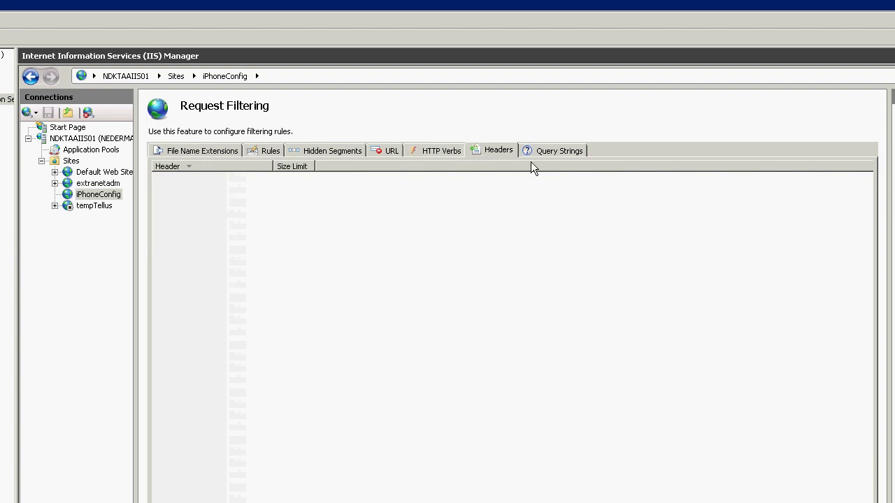
click(272, 152)
click(316, 152)
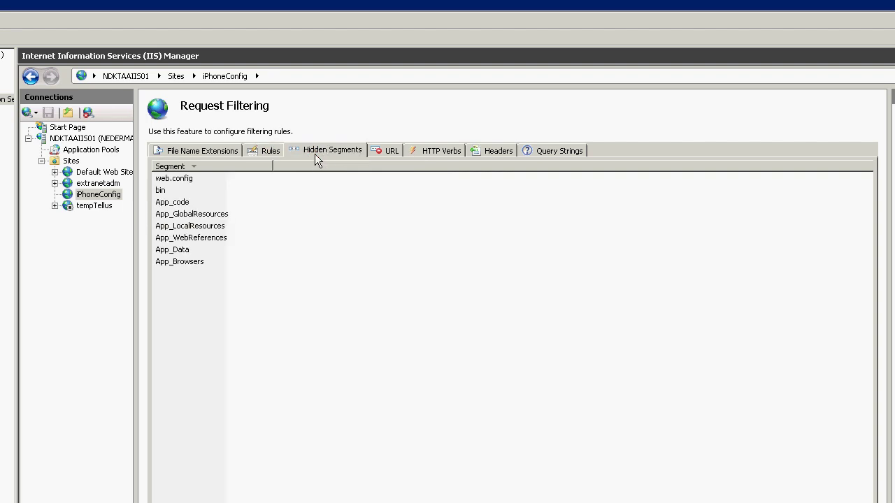
click(180, 150)
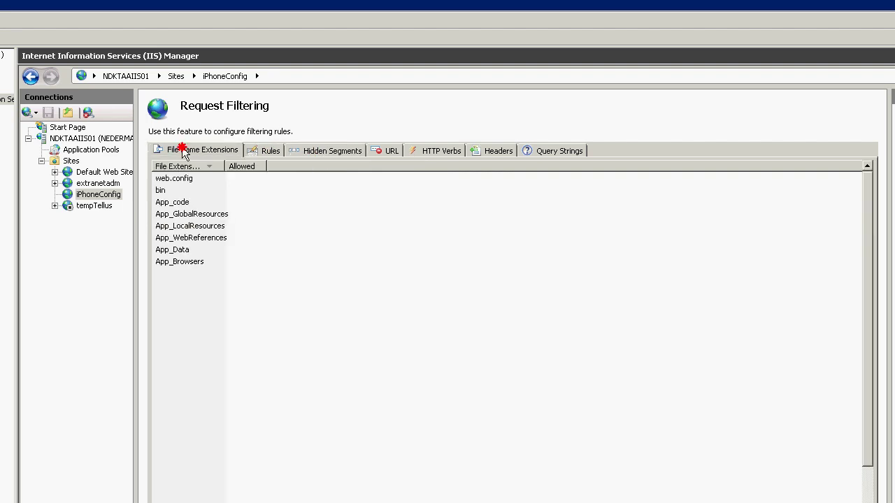
click(108, 197)
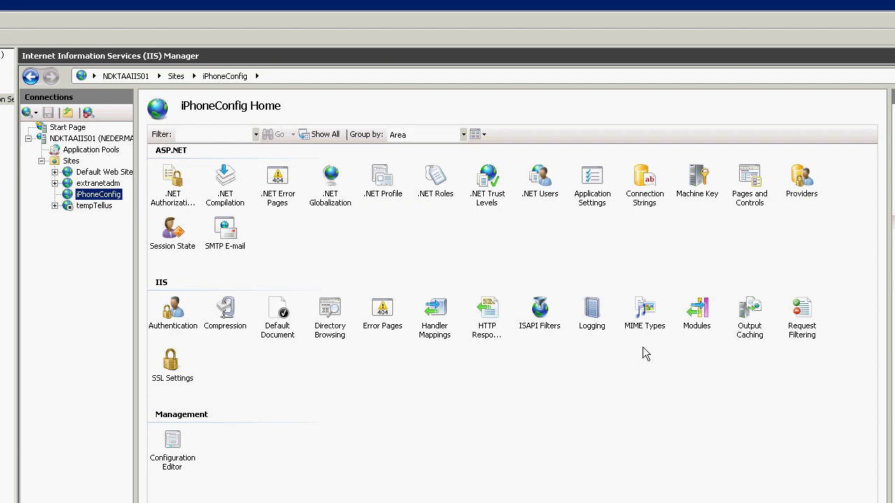